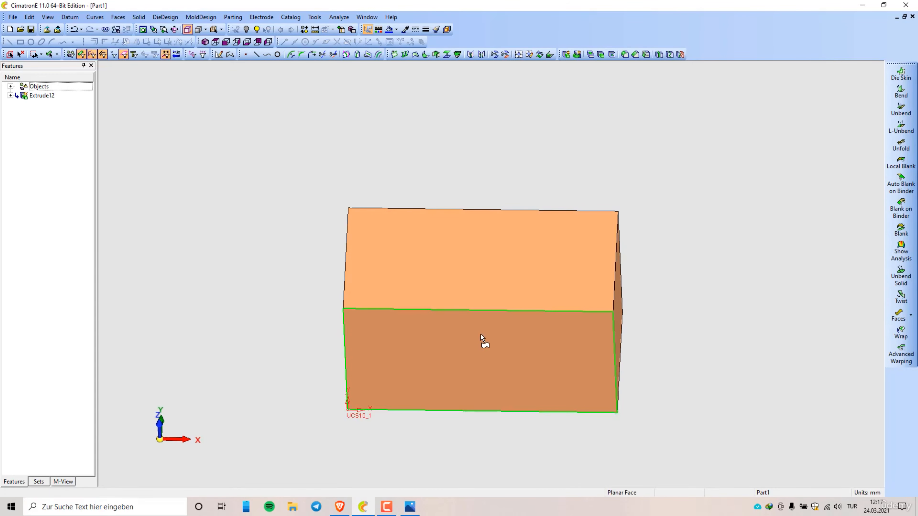
Step: Start a sketch on the block's top face and draw a rectangle covering most of it and overhanging its right end
right_click(459, 243)
left_click(470, 218)
right_click(476, 240)
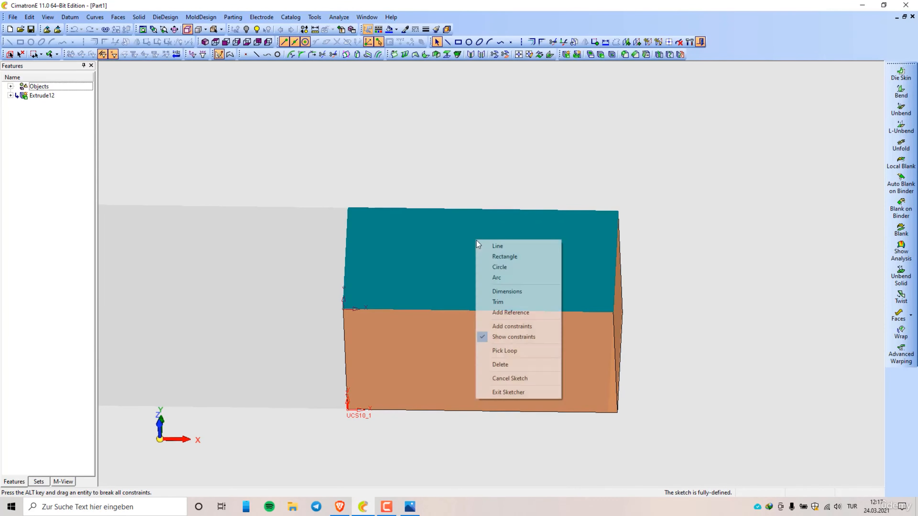
left_click(510, 257)
left_click(412, 176)
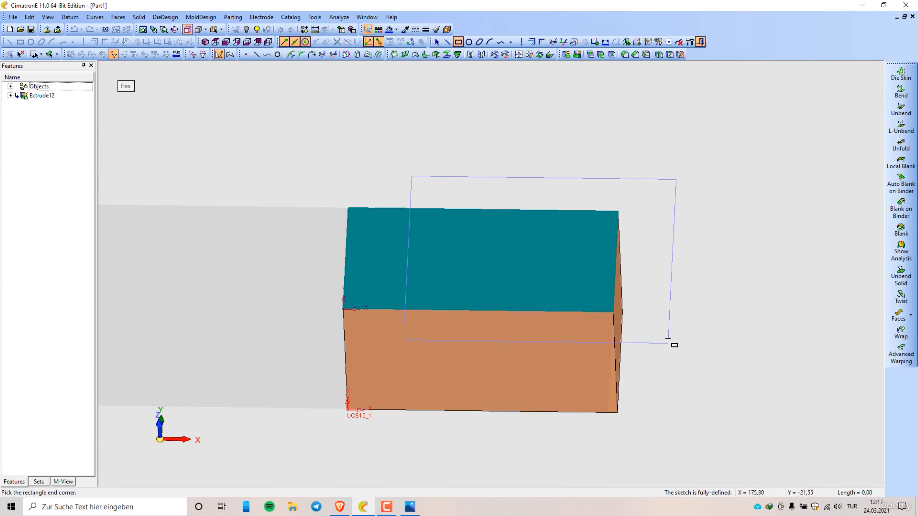
left_click(667, 337)
Step: Add the top face's left and right edges as references in the sketch
right_click(711, 202)
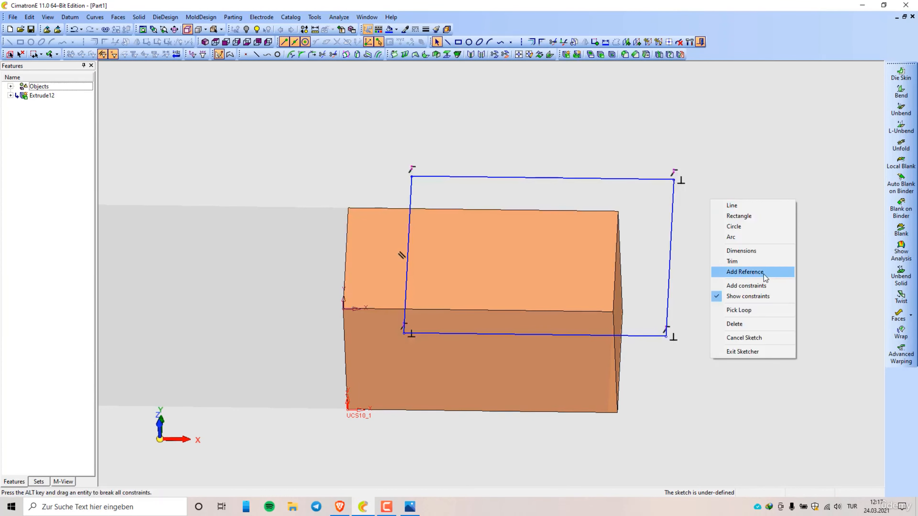
left_click(744, 272)
left_click(347, 281)
middle_click(569, 284)
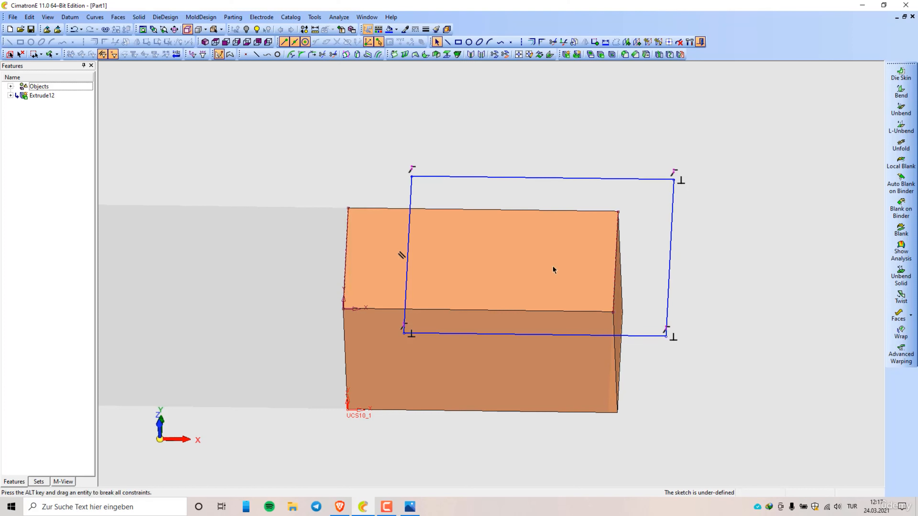
Step: Dimension the rectangle's left side 105 mm from the block's right edge and finish the sketch
right_click(549, 258)
left_click(592, 309)
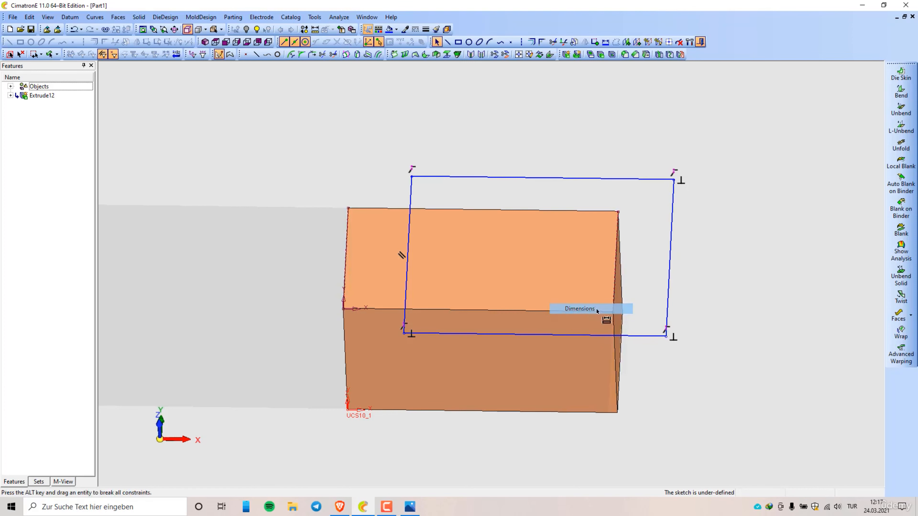
left_click(613, 313)
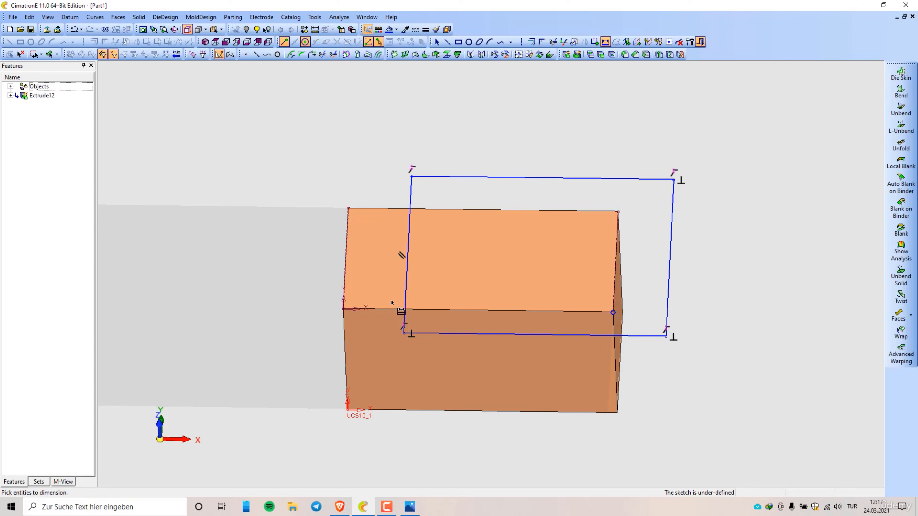
left_click(407, 308)
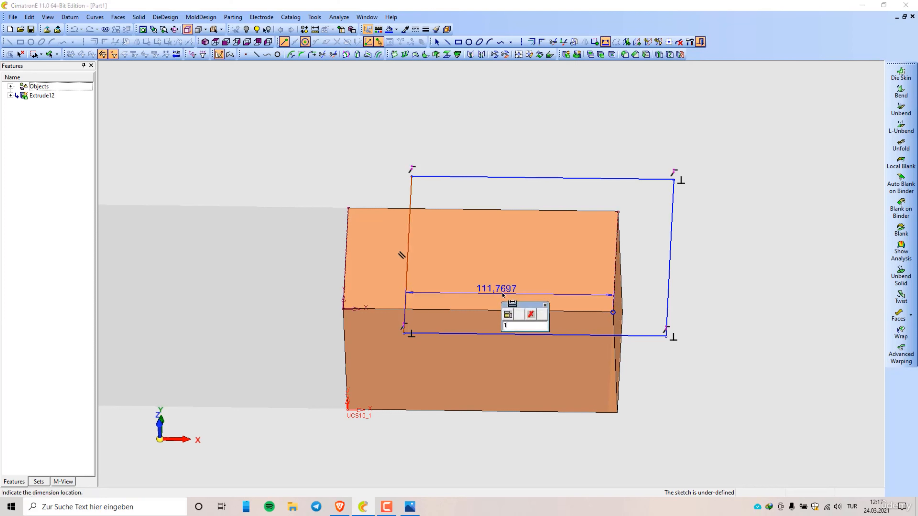
key("Return")
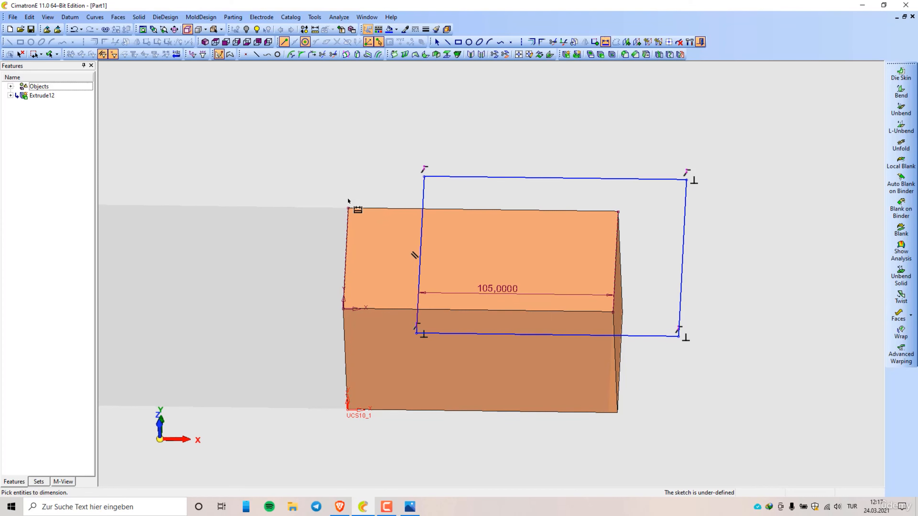
right_click(330, 175)
left_click(353, 328)
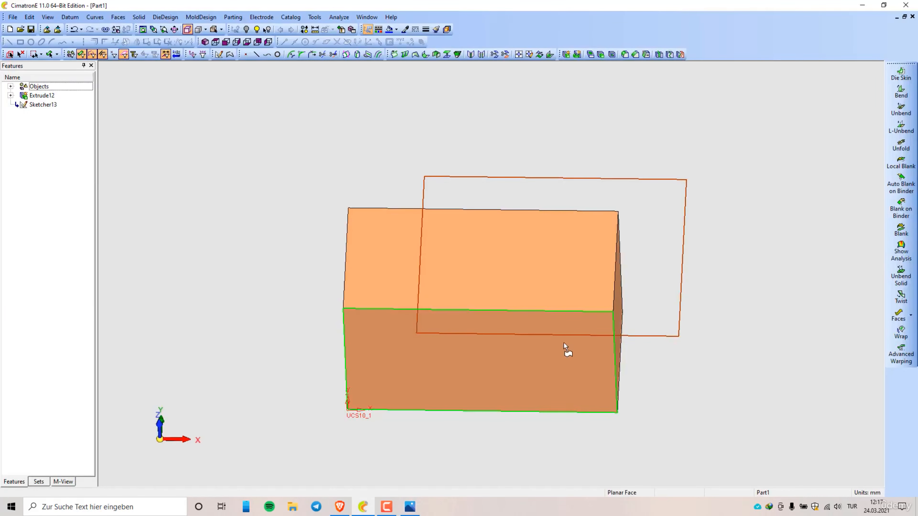
Step: Cut the block with a one-sided Remove Extrude of the rectangle, 55 mm deep
right_click(319, 158)
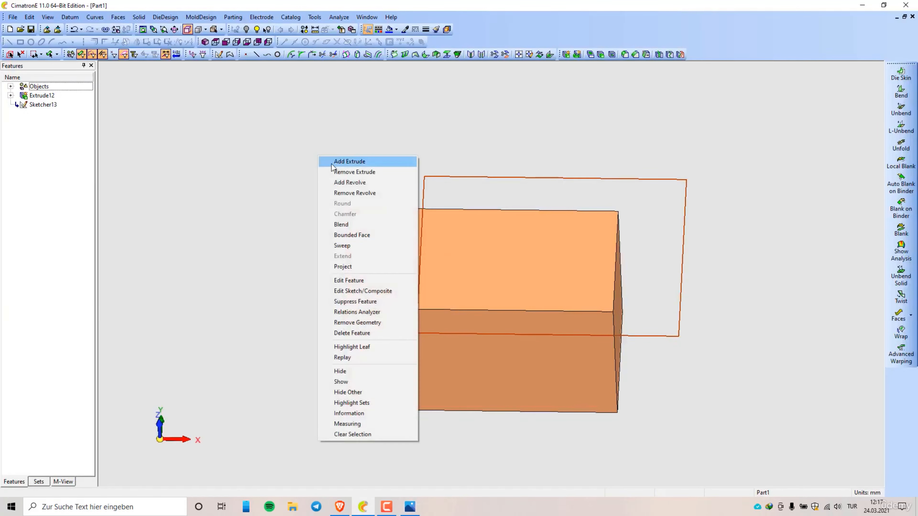
left_click(352, 172)
left_click(146, 128)
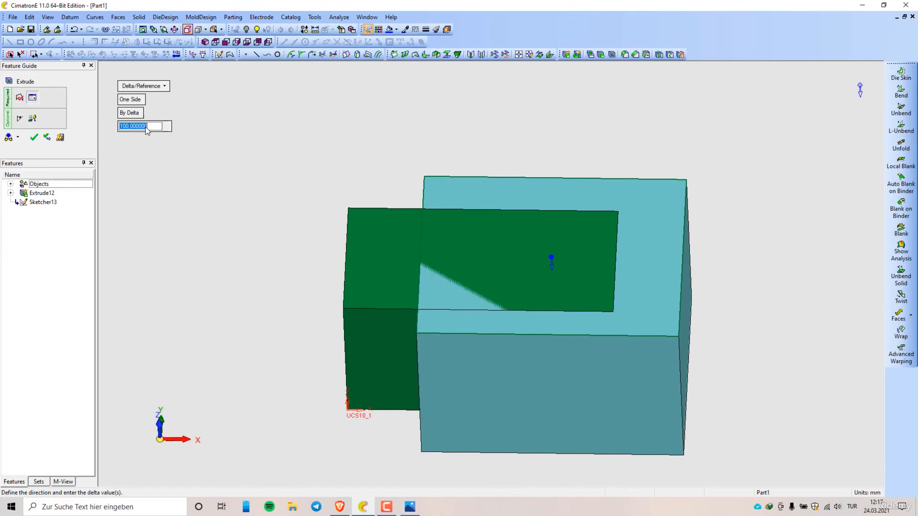
key("Return")
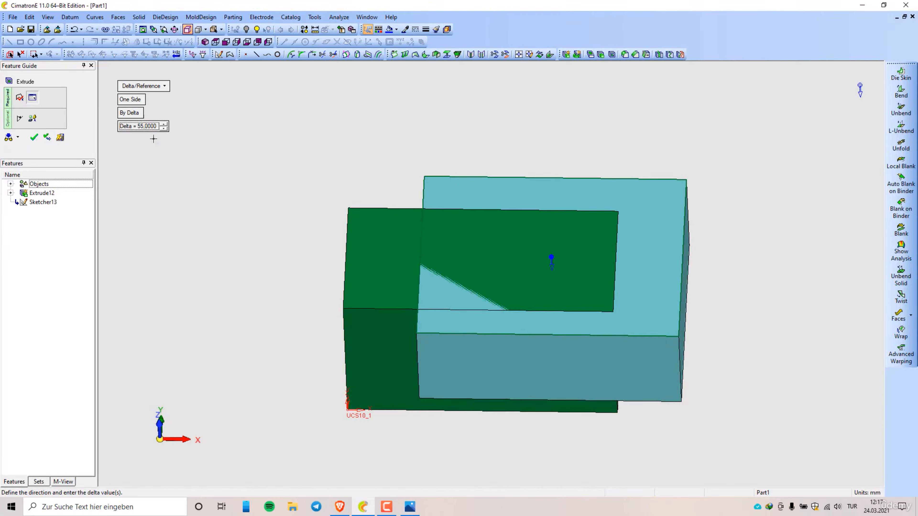
right_click(261, 174)
left_click(261, 174)
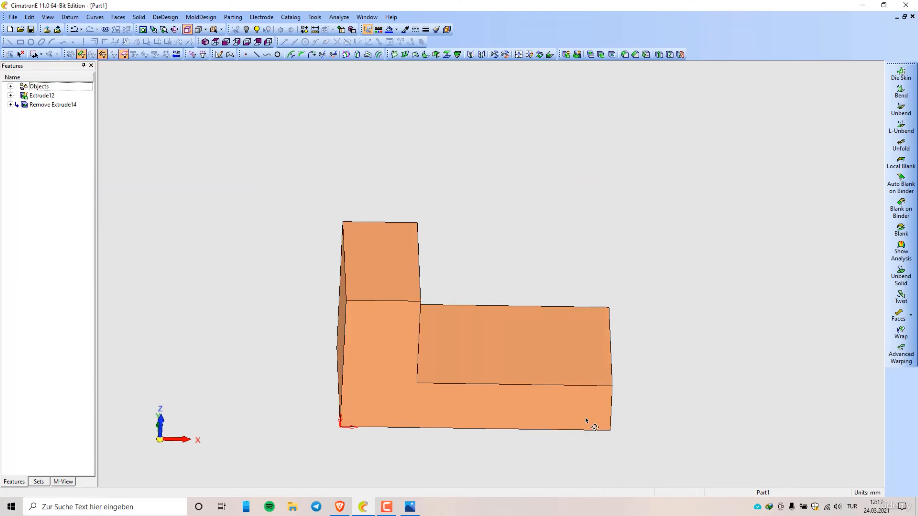
Step: Measure the vertical edge at the front right corner of the lower base, and close the measurement
right_click(517, 177)
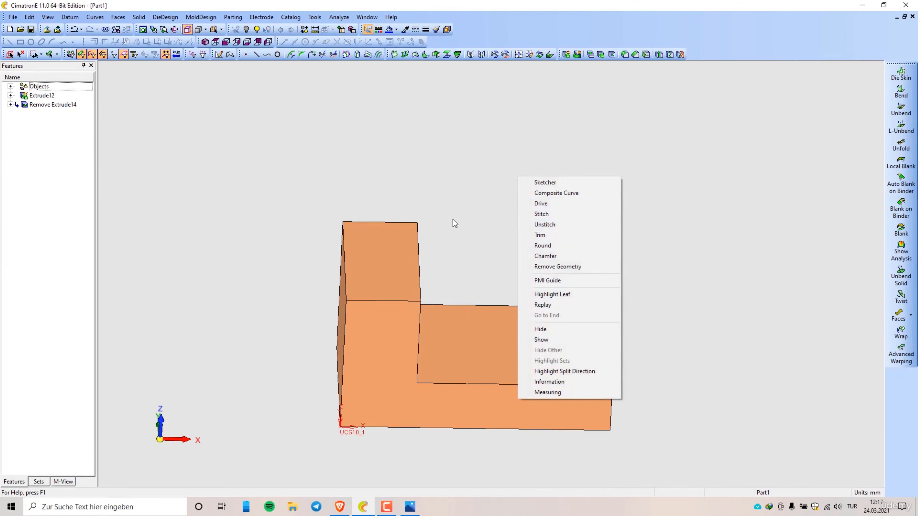
left_click(454, 237)
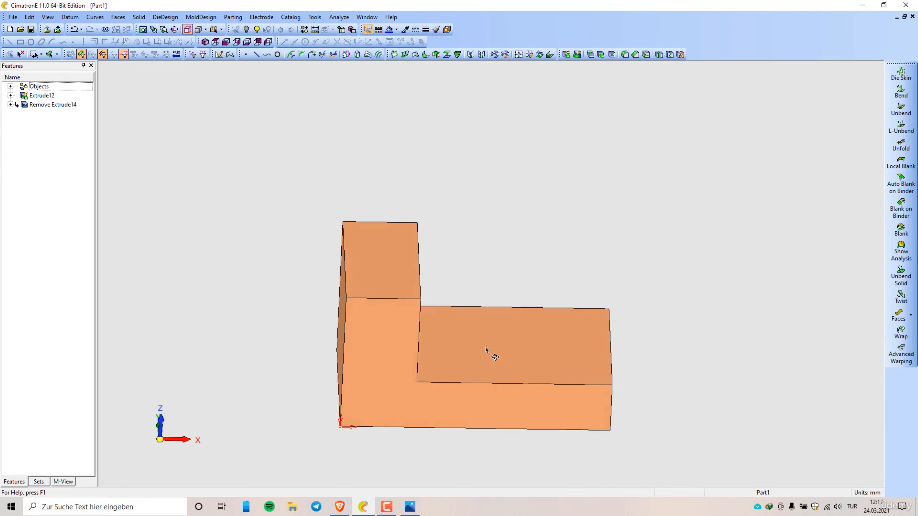
middle_click_drag(488, 352, 468, 349)
left_click(315, 29)
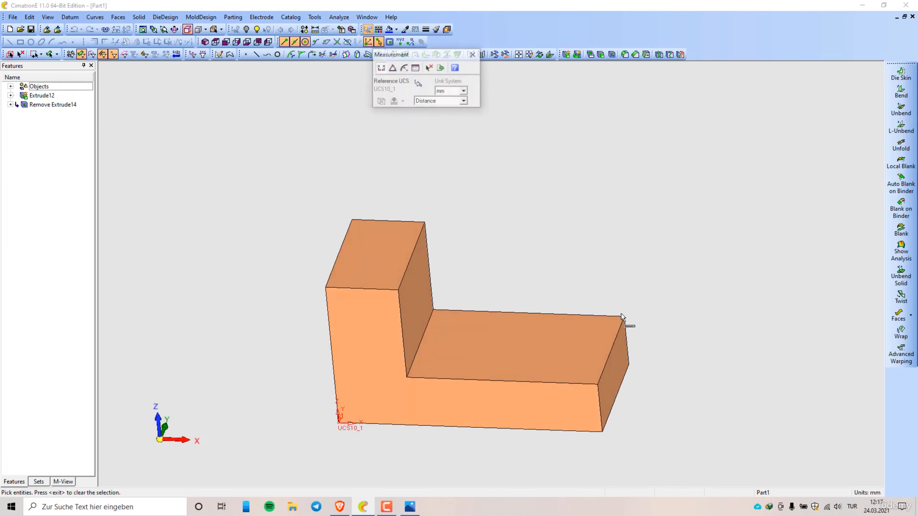
left_click(597, 399)
middle_click(530, 119)
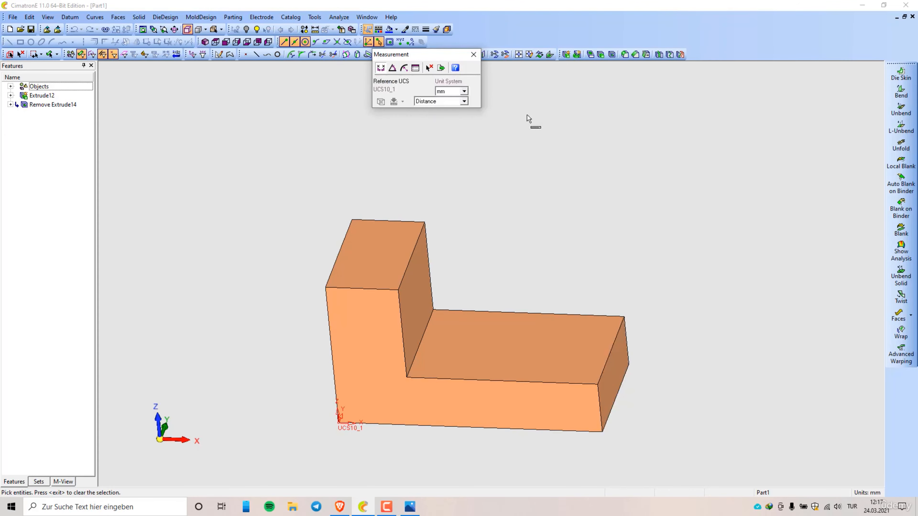
left_click(474, 54)
Step: Sketch two circles of 22 mm diameter on the lower step's top face, one behind the other near its free end
right_click(527, 349)
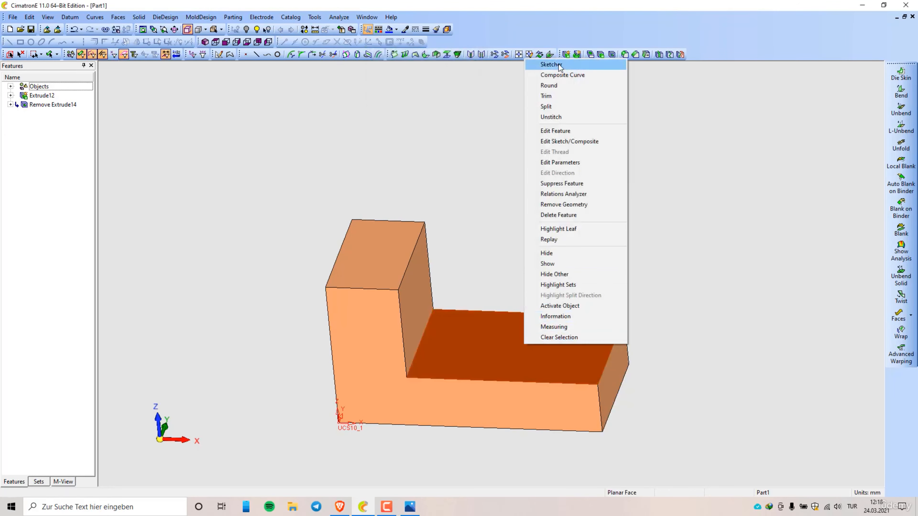
left_click(547, 64)
right_click(539, 199)
left_click(574, 228)
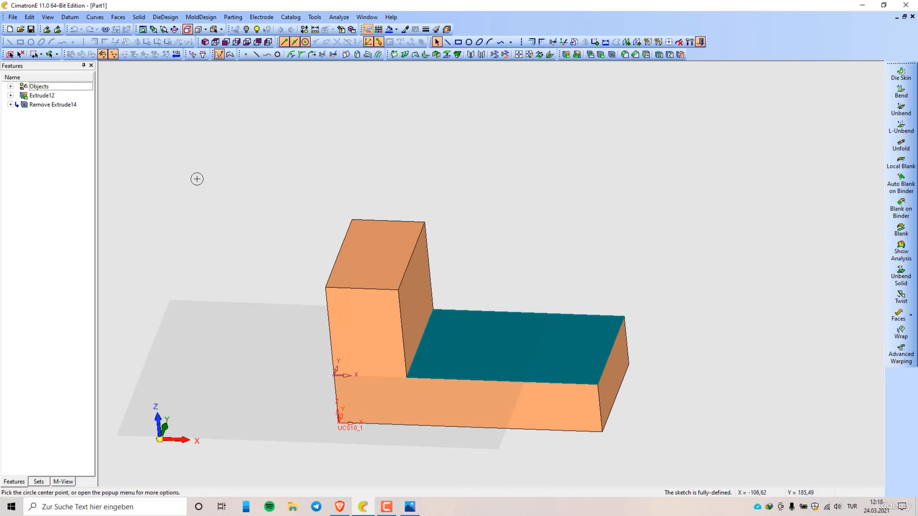
left_click(128, 86)
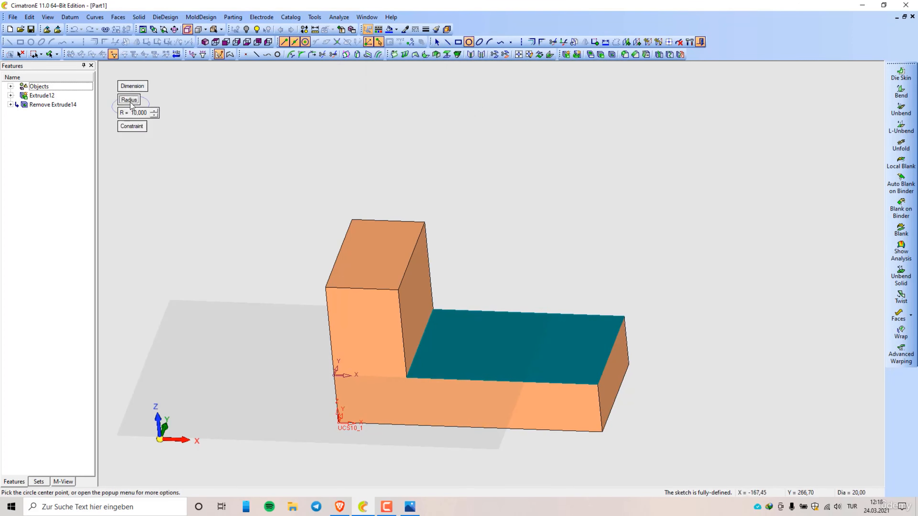
left_click(135, 114)
type("22")
key("Return")
middle_click_drag(492, 387, 486, 353)
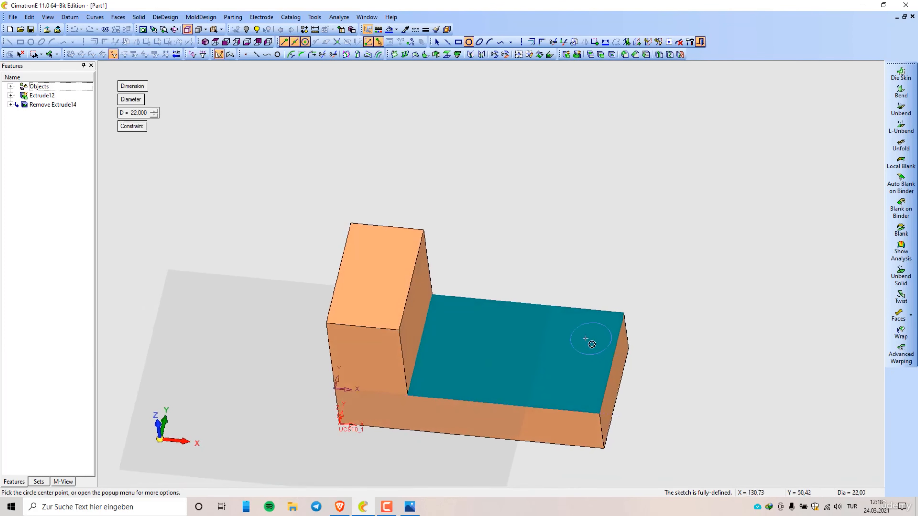
left_click(563, 335)
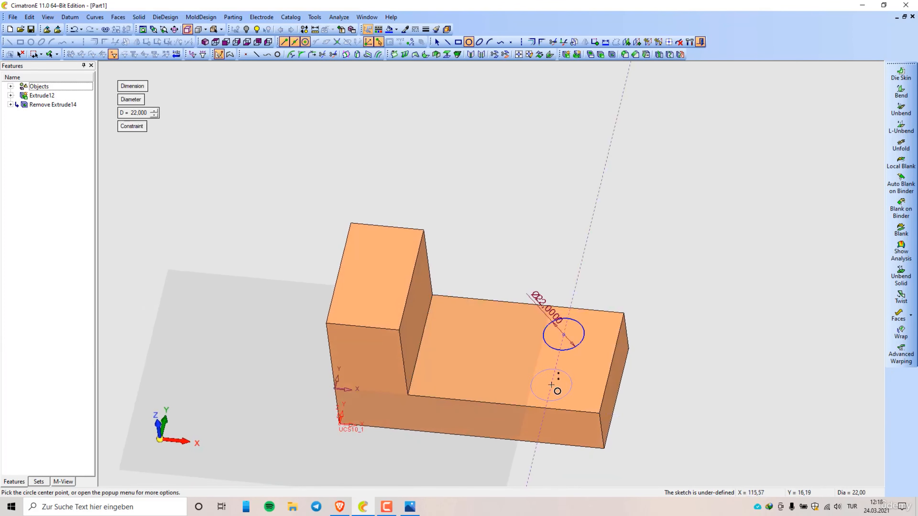
left_click(552, 385)
Step: Add the lower step's outer top edges as references for locating the circles
right_click(493, 325)
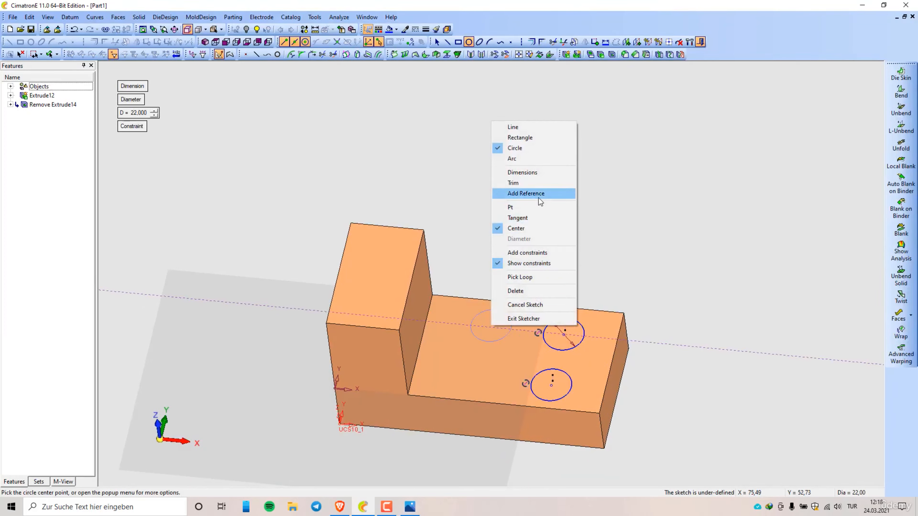
left_click(531, 194)
left_click(591, 412)
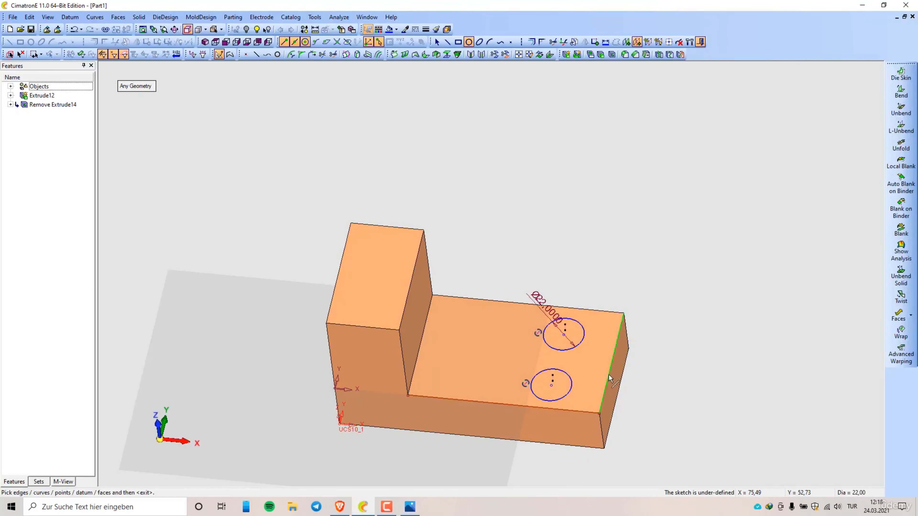
Step: Dimension the front circle's centre 18 mm from the step's front edge
right_click(604, 246)
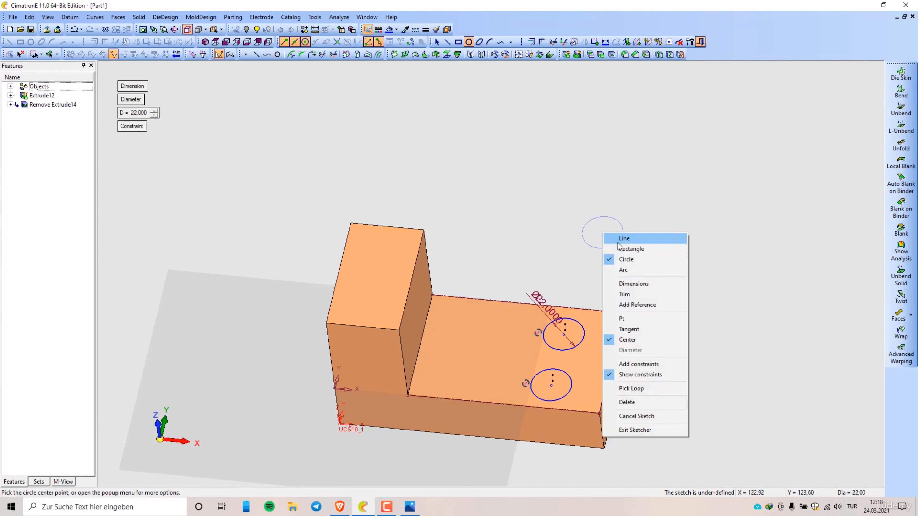
left_click(636, 286)
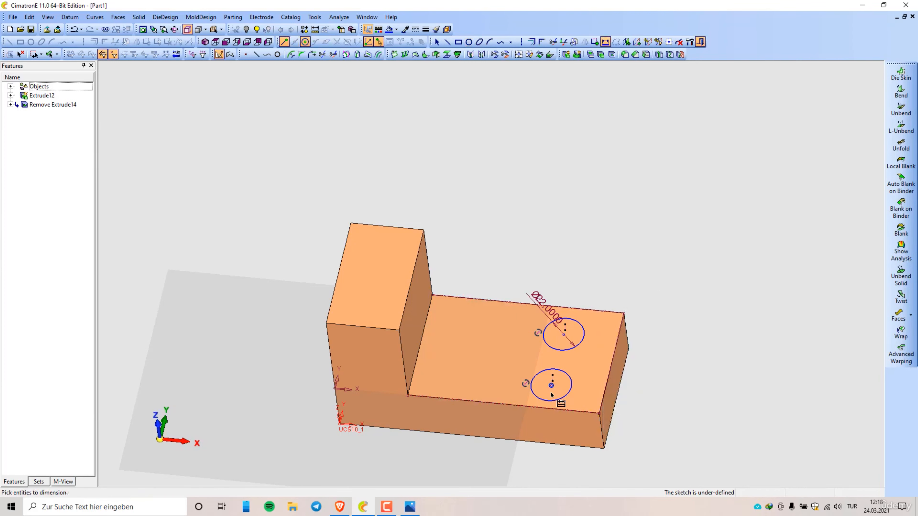
left_click(556, 410)
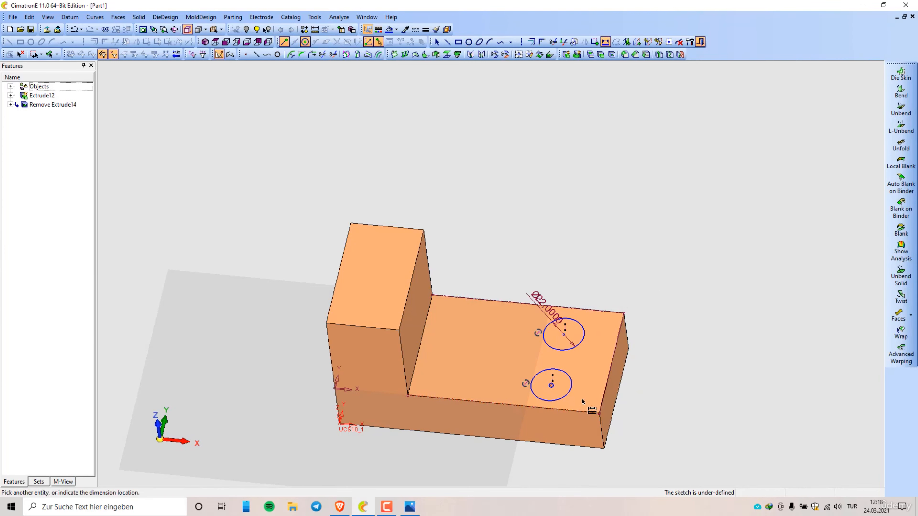
left_click(583, 403)
type("1")
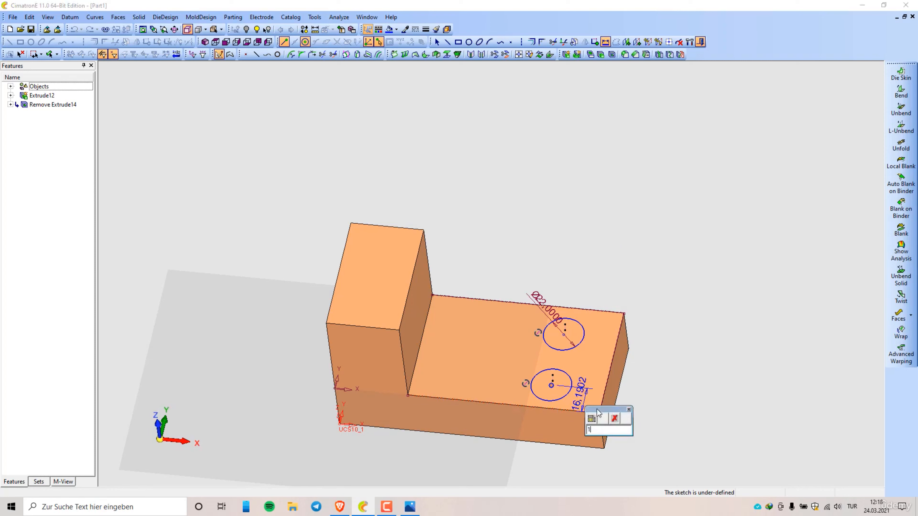
type("8")
key("Return")
Step: Dimension the rear circle's centre 30 mm from the step's right edge
left_click(619, 328)
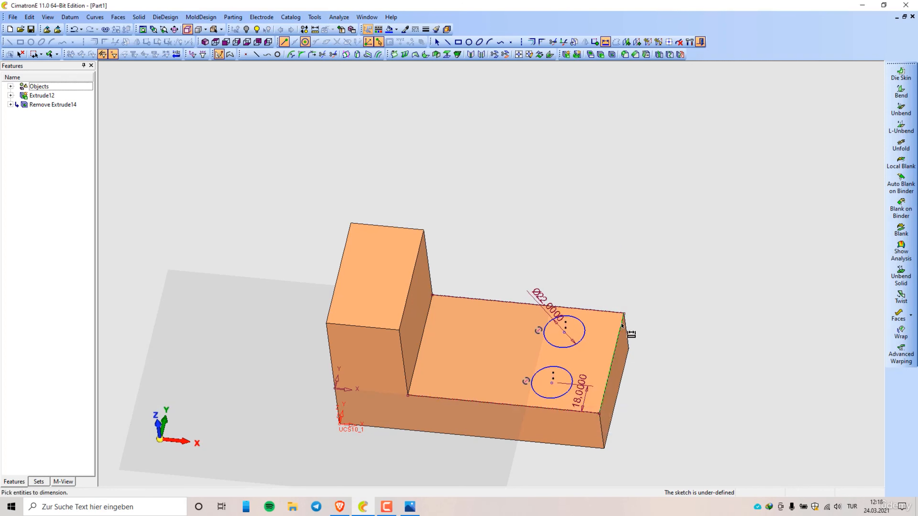
left_click(564, 332)
left_click(610, 293)
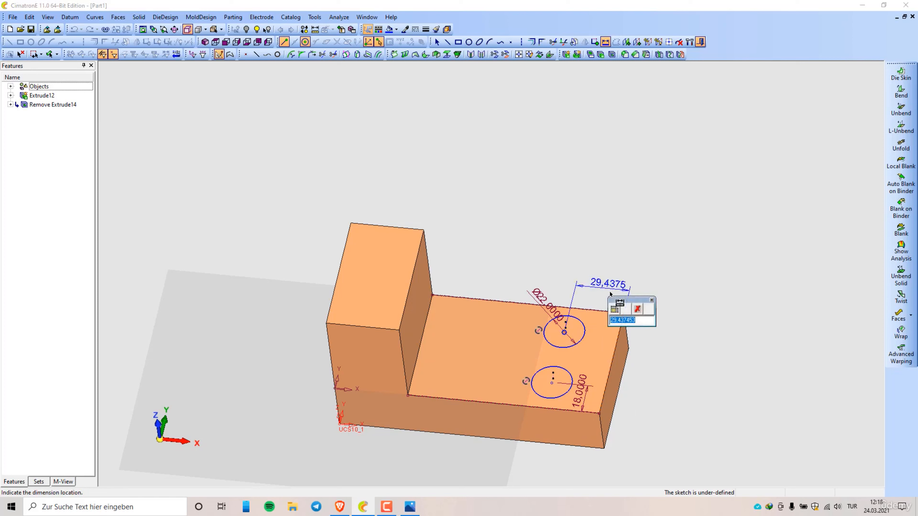
key("Return")
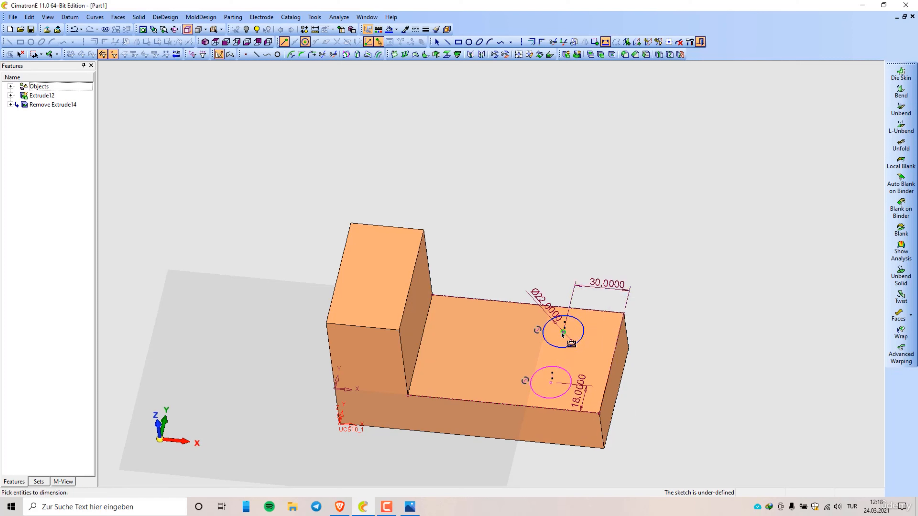
Step: Set the distance between the two circle centres to 34 mm and finish the sketch
left_click(550, 384)
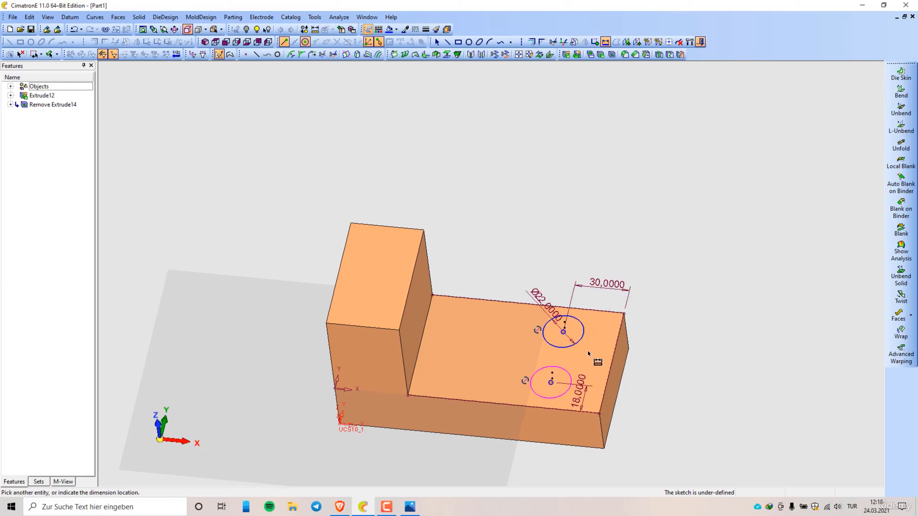
left_click(593, 358)
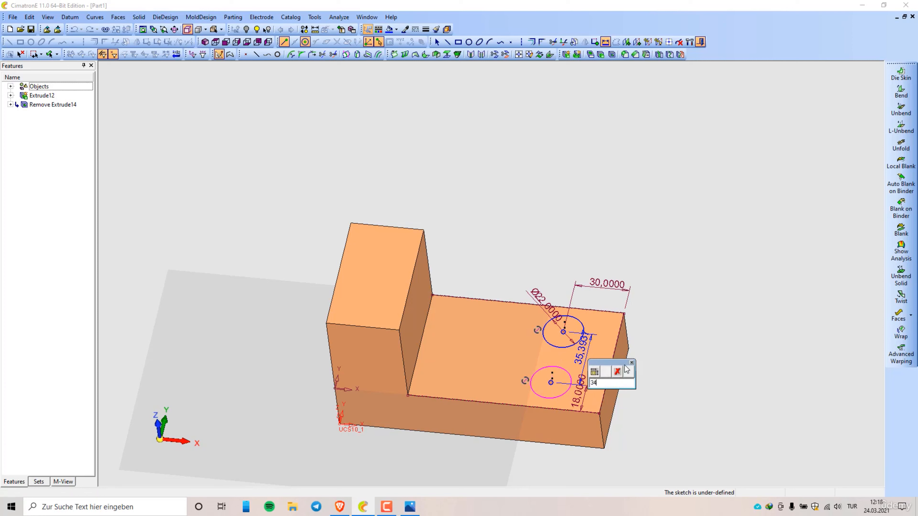
key("Return")
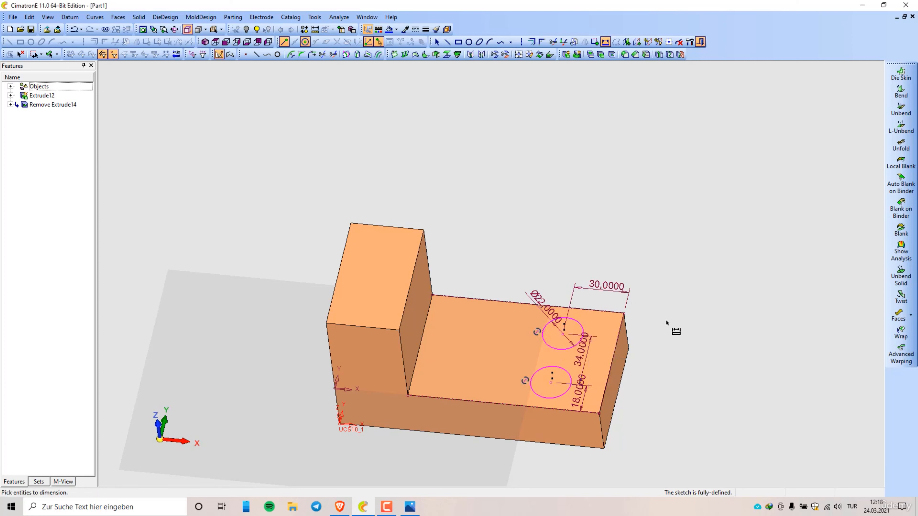
right_click(667, 304)
left_click(719, 452)
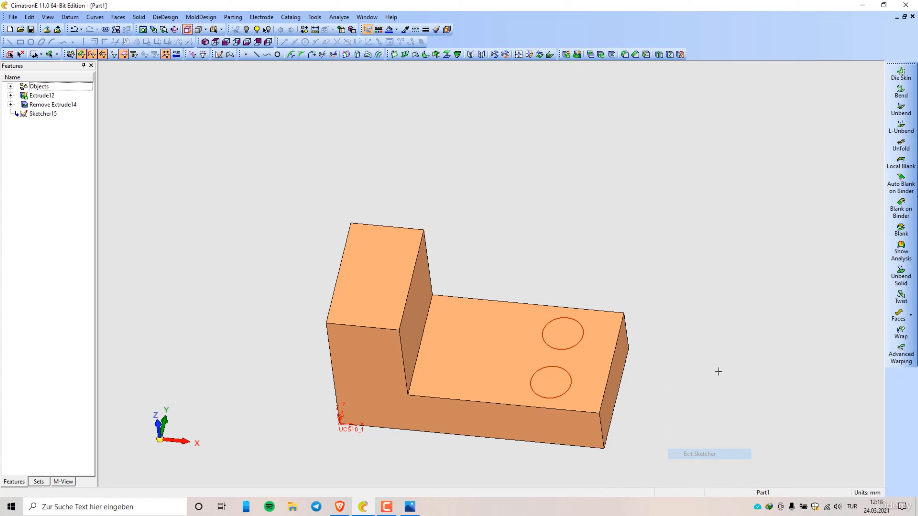
Step: Cut the two circles down through the lower step with a 55 mm Remove Extrude
right_click(680, 258)
left_click(720, 228)
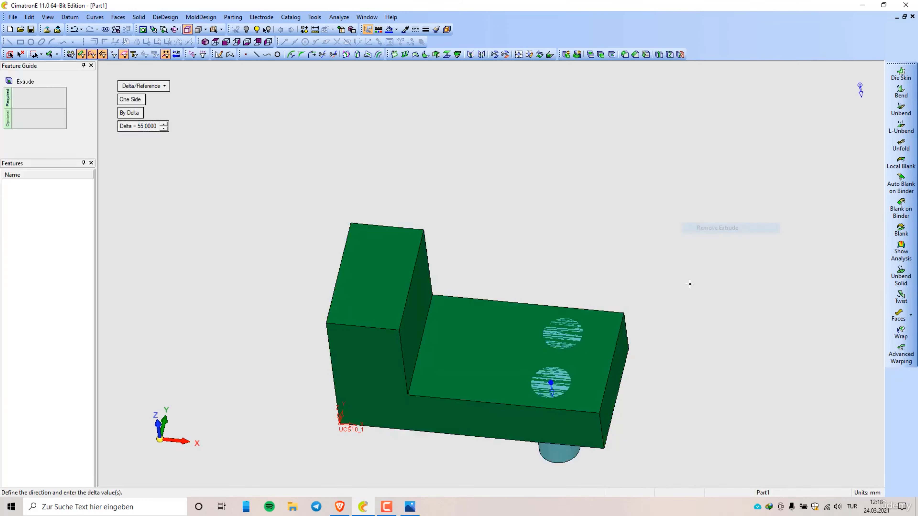
right_click(631, 239)
left_click(633, 244)
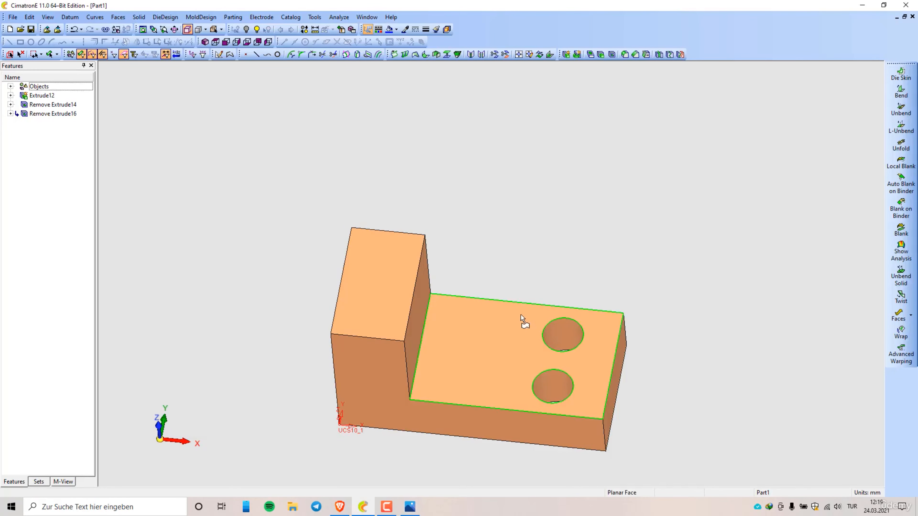
Step: Start a sketch on the lower step's top face and add its right edge as a reference
right_click(492, 310)
left_click(512, 25)
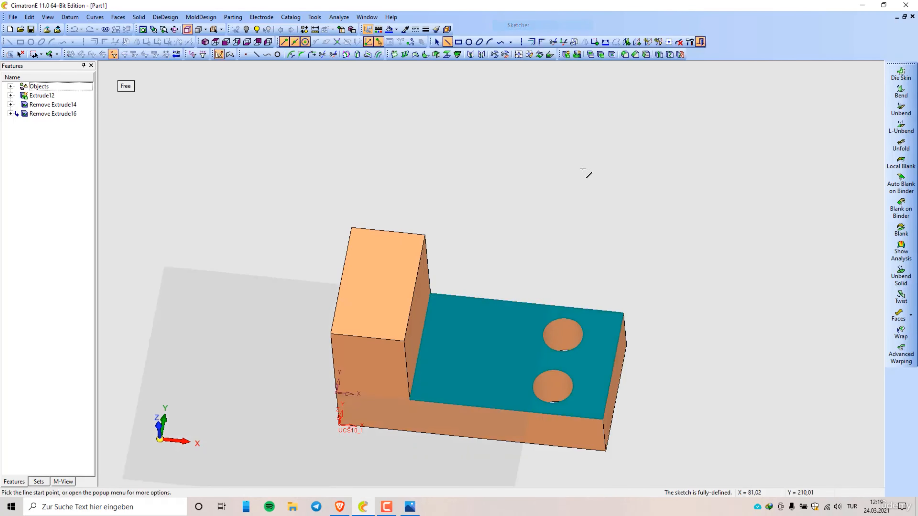
right_click(620, 226)
left_click(647, 295)
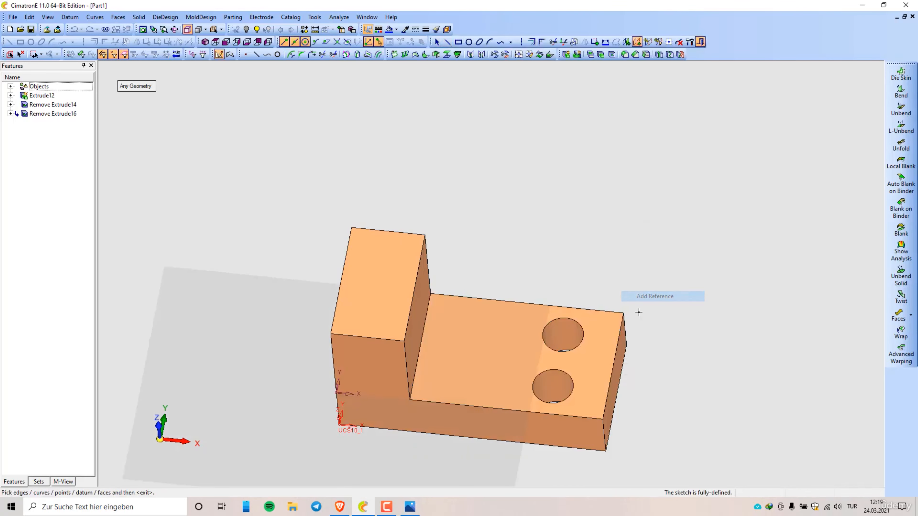
right_click(624, 235)
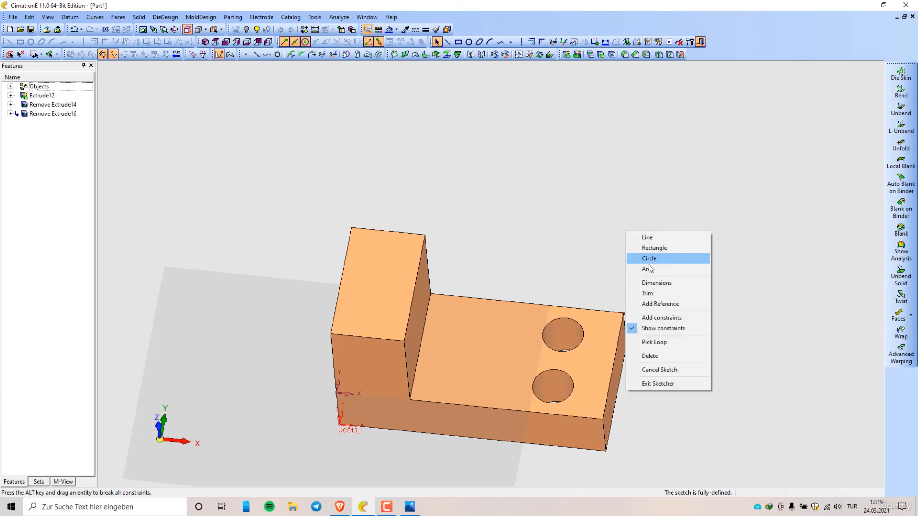
Step: Sketch a rectangle from behind the step's rear edge to the riser's base edge, adding that edge as a reference
left_click(653, 248)
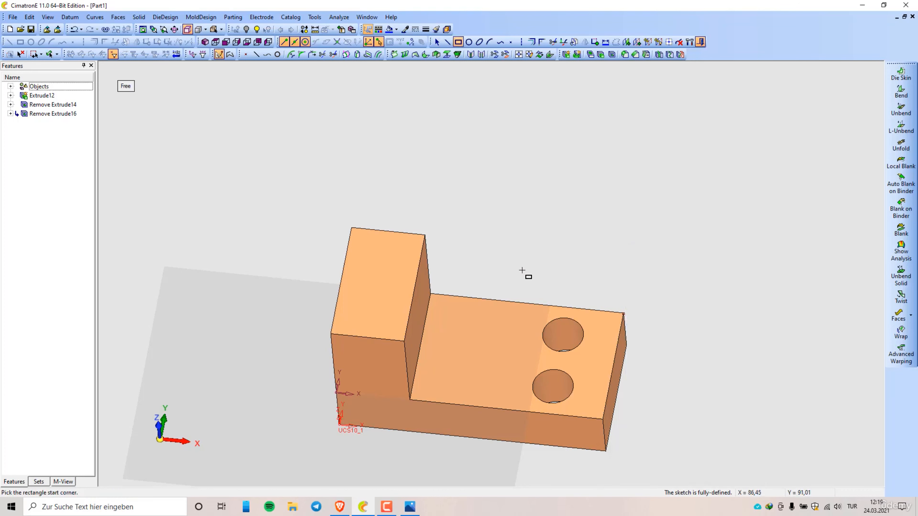
left_click(522, 278)
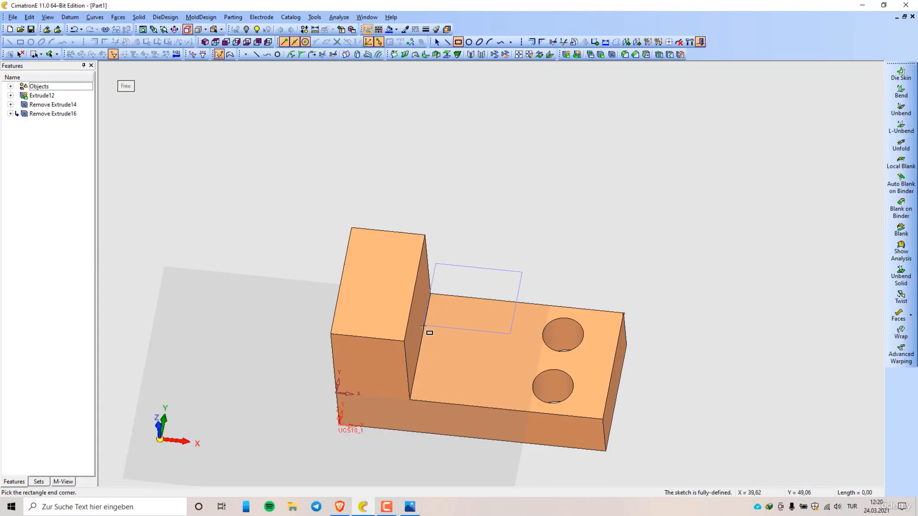
right_click(489, 245)
left_click(515, 319)
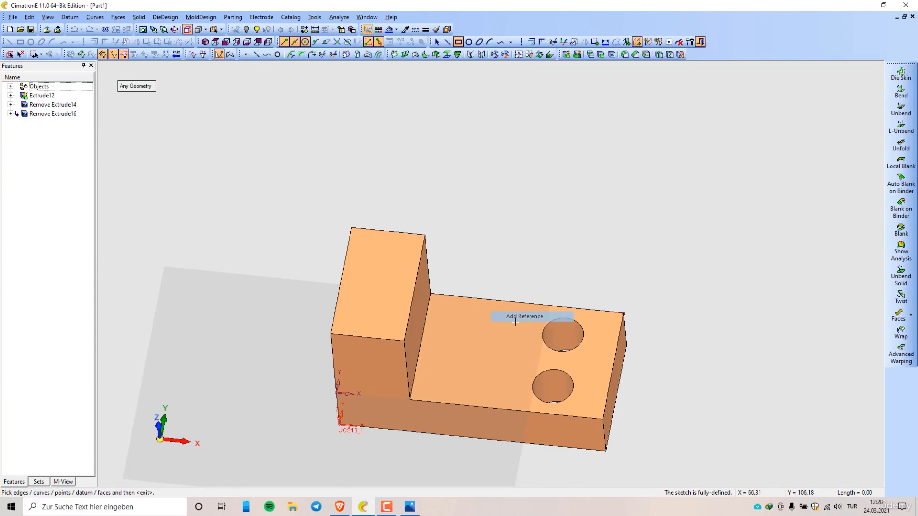
left_click(421, 342)
middle_click(601, 256)
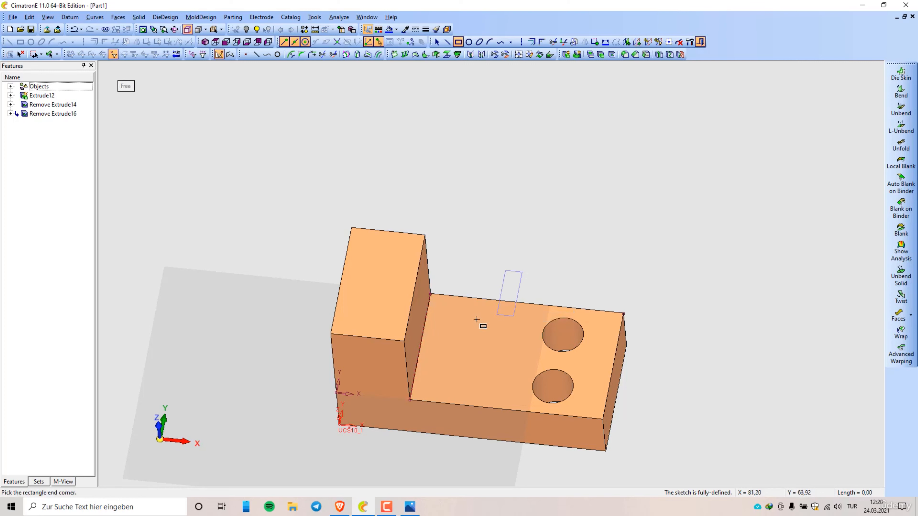
left_click(421, 347)
Step: Dimension the rectangle's right side 55 mm from the step's right edge
right_click(568, 220)
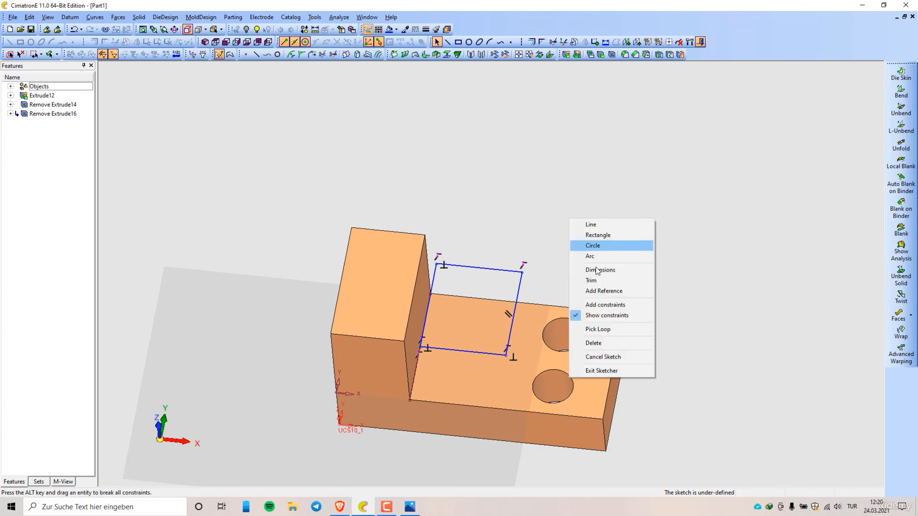
left_click(614, 269)
left_click(517, 295)
left_click(568, 282)
type("55")
key("Return")
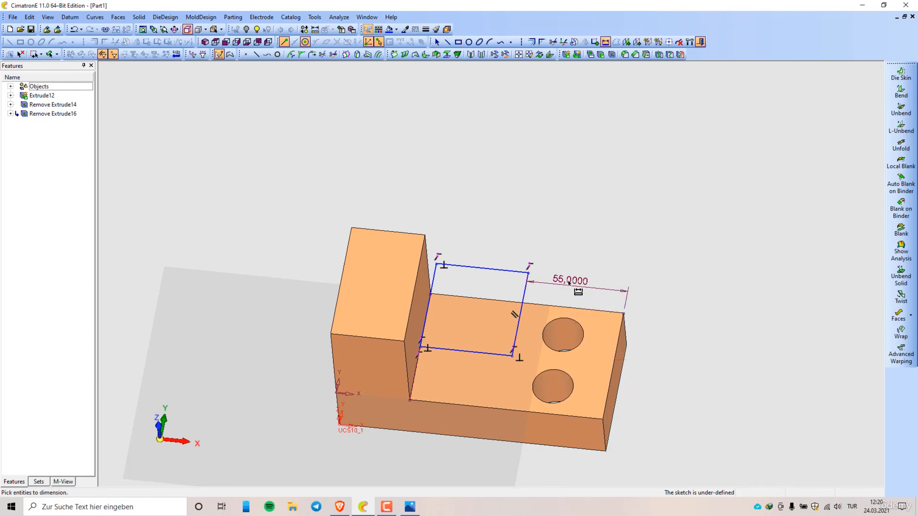
Step: Dimension the rectangle's front side 70-25 mm from the step's rear right corner and finish the sketch
left_click(496, 355)
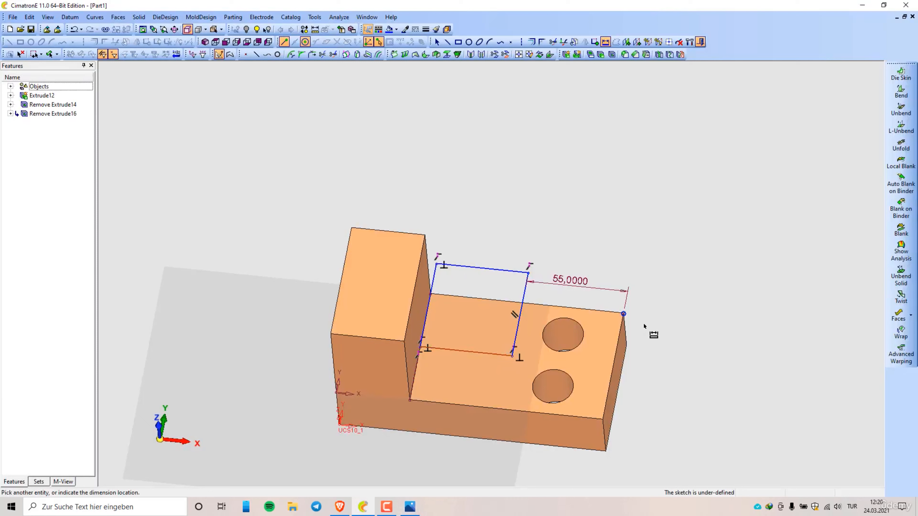
left_click(530, 337)
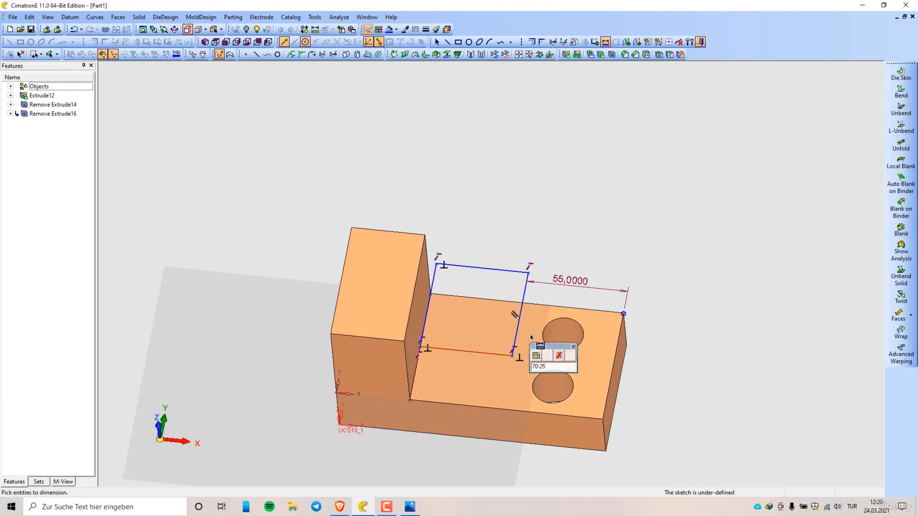
key("Return")
right_click(580, 273)
left_click(601, 380)
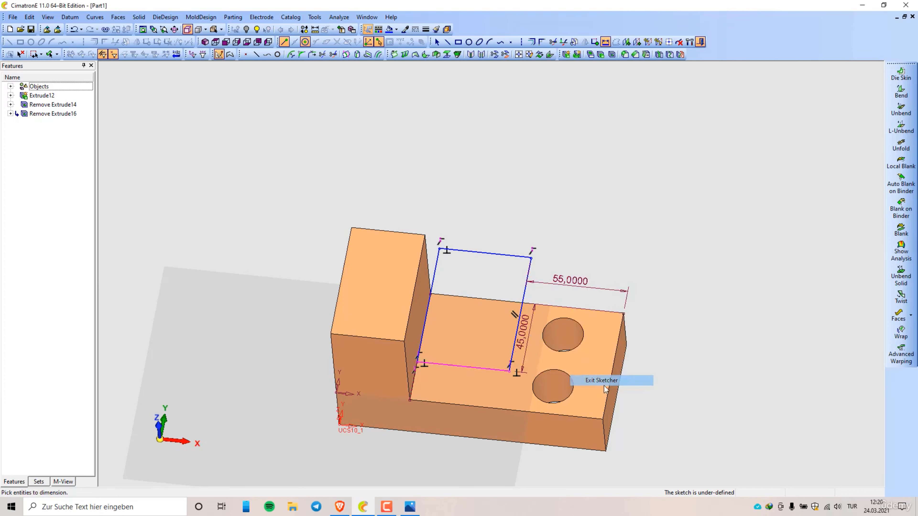
Step: Cut the rectangle down through the lower step with a 55 mm Remove Extrude
right_click(666, 250)
left_click(702, 228)
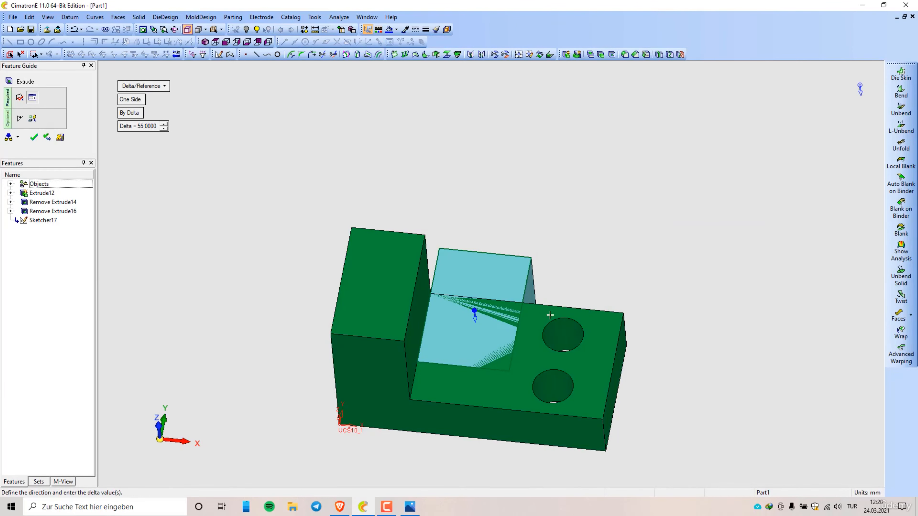
right_click(602, 227)
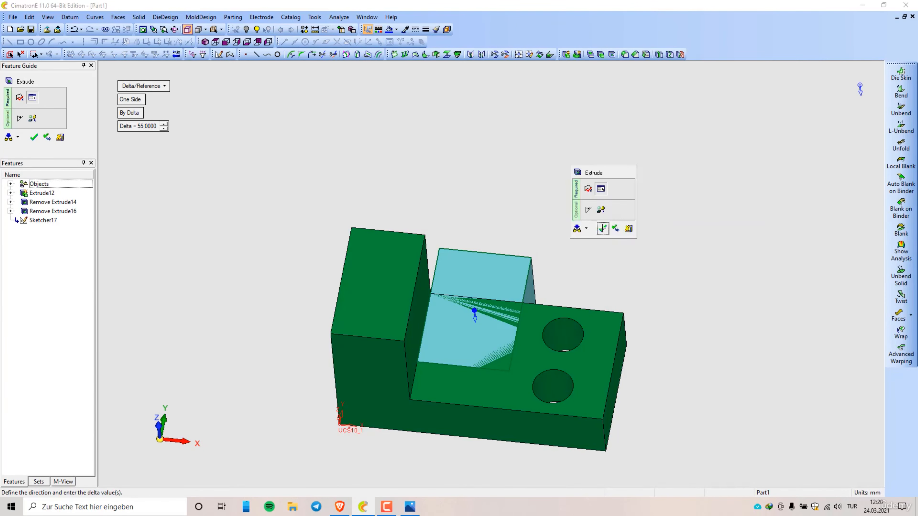
left_click(602, 231)
Step: Start a sketch on the block's underside and add its right edge, front edge and the notch's right edge as references
mouse_move(510, 396)
middle_mouse_down()
mouse_move(525, 324)
mouse_move(350, 243)
mouse_move(502, 453)
mouse_move(507, 425)
mouse_move(358, 233)
mouse_move(513, 464)
mouse_move(486, 246)
middle_mouse_up()
scroll(485, 240, "up", 2)
right_click(485, 213)
left_click(529, 218)
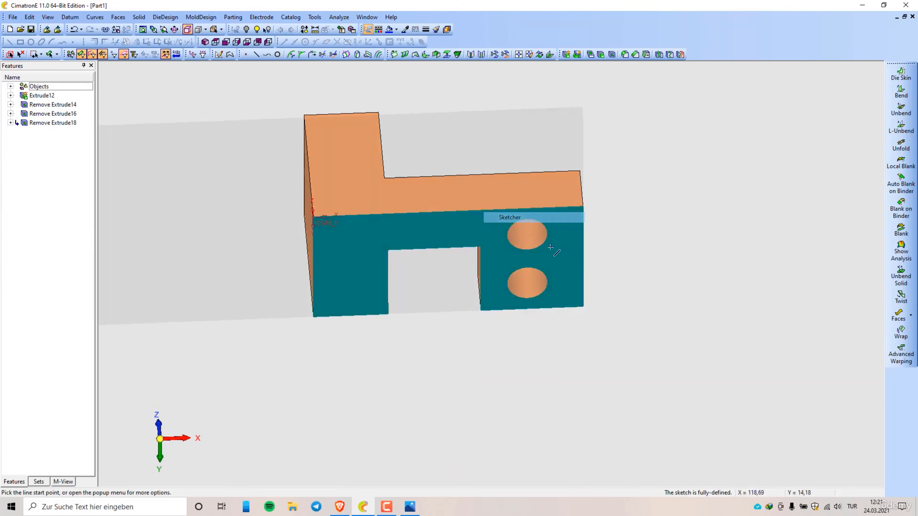
right_click(650, 195)
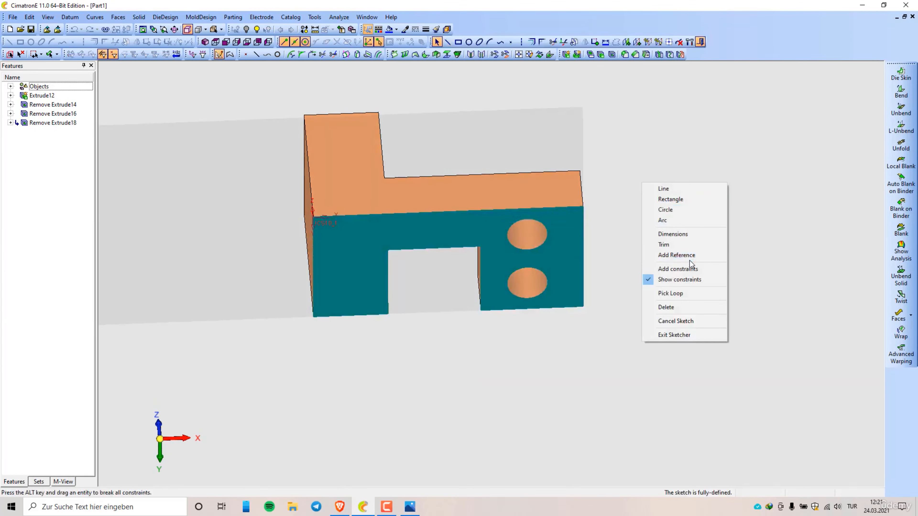
left_click(687, 255)
left_click(583, 271)
left_click(514, 209)
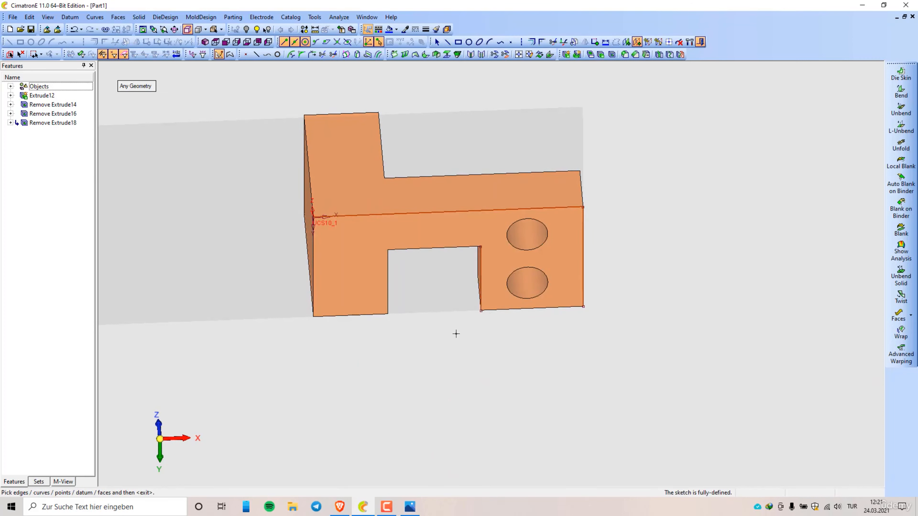
Step: Sketch a rectangle on the underside across the notch and holes, extending past the front and rear edges
right_click(434, 300)
left_click(471, 318)
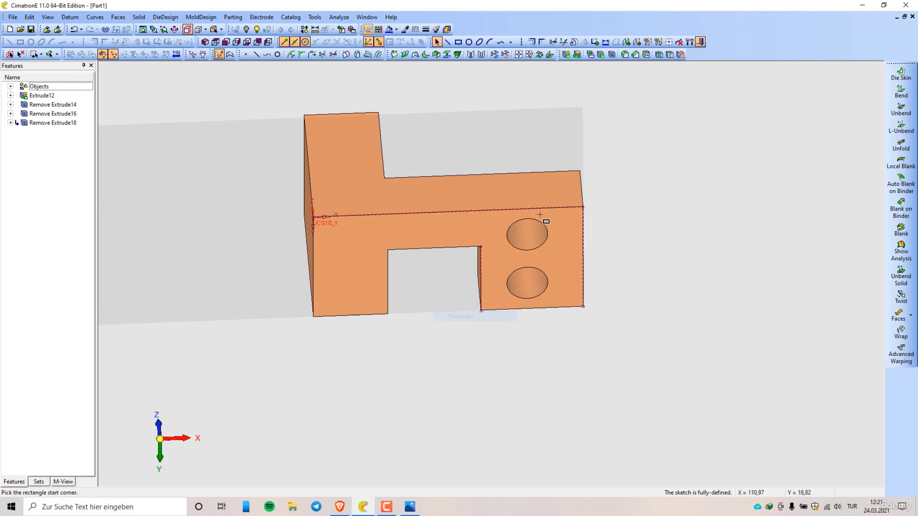
left_click(530, 188)
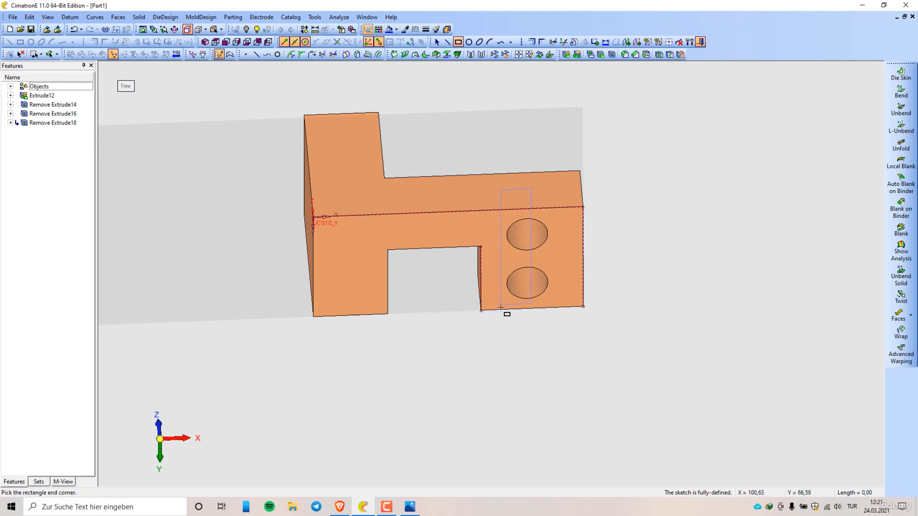
left_click(438, 341)
Step: Set the rectangle's width to 45 mm and its distance from the block's right edge to 10 mm, and finish the sketch
right_click(635, 245)
left_click(674, 296)
left_click(585, 273)
left_click_drag(585, 273, 556, 300, "ctrl")
left_click(525, 303)
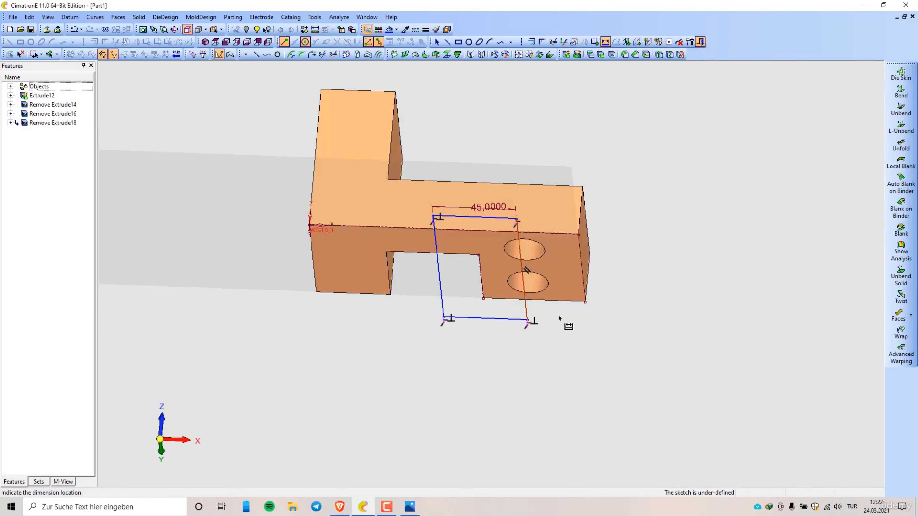
left_click(560, 316)
type("10")
key("Return")
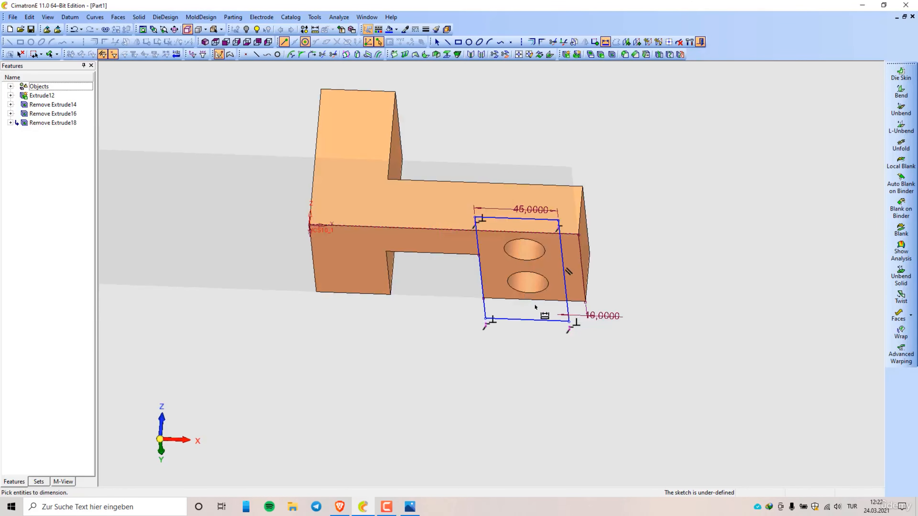
right_click(649, 217)
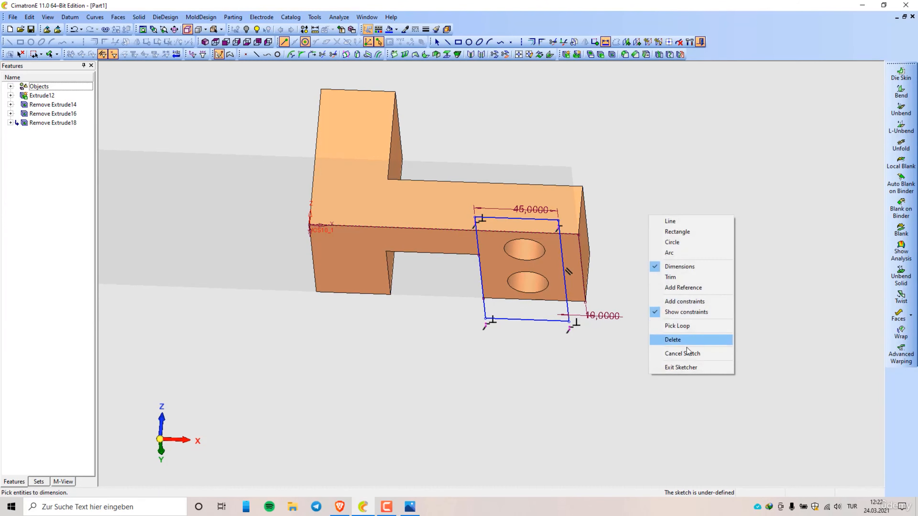
left_click(686, 347)
Step: Cut the rectangle 8 mm deep into the underside around the two holes with Remove Extrude
right_click(660, 226)
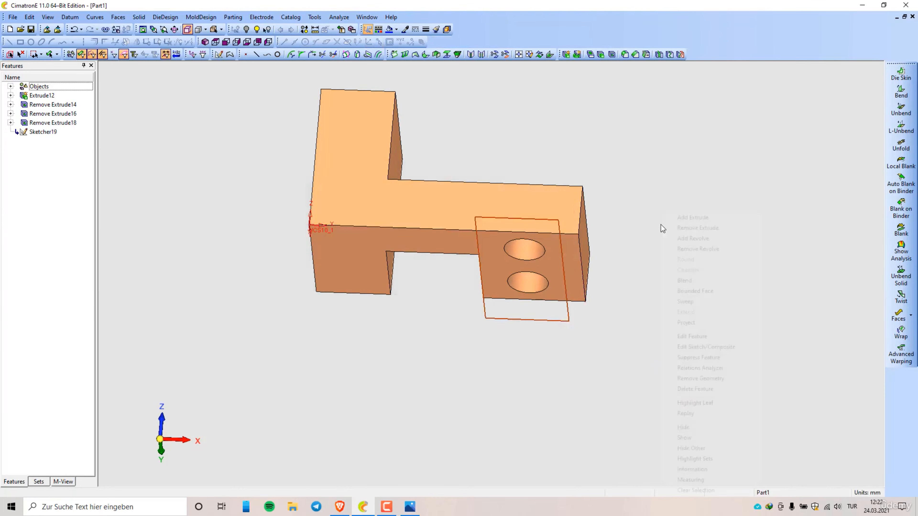
left_click(696, 228)
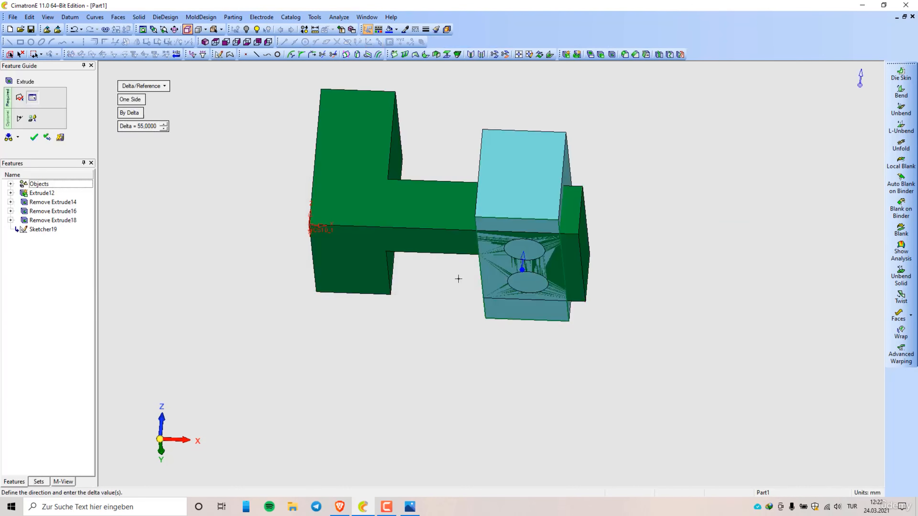
left_click(141, 126)
type("55.000000")
key("Return")
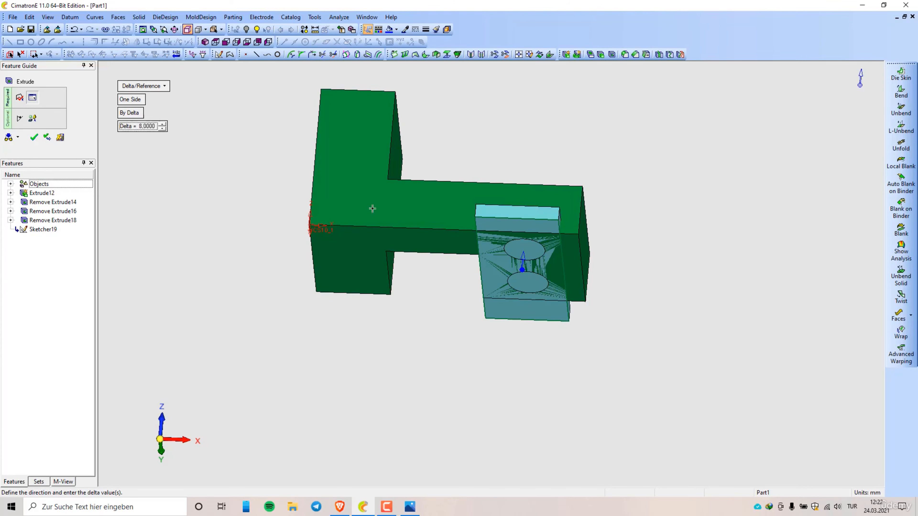
right_click(662, 224)
left_click(663, 225)
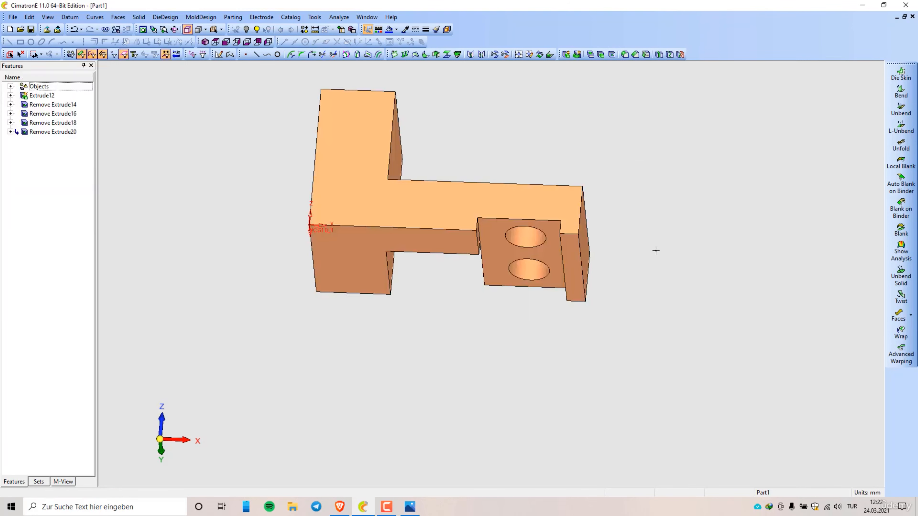
Step: Start a sketch on the remaining left underside face and add its front edge, the recess edge and the block's right edge as references
middle_click_drag(640, 275, 716, 236)
middle_click_drag(398, 111, 423, 155, "ctrl")
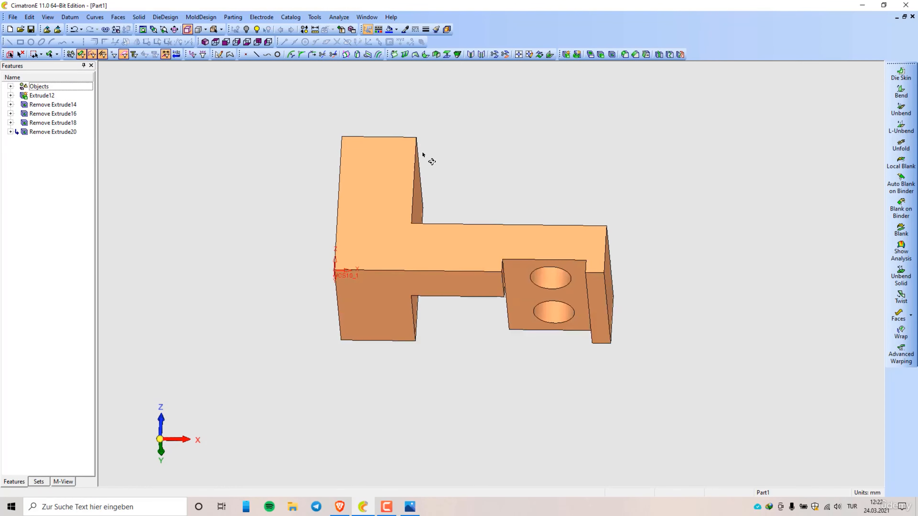
right_click(463, 278)
left_click(496, 218)
right_click(597, 163)
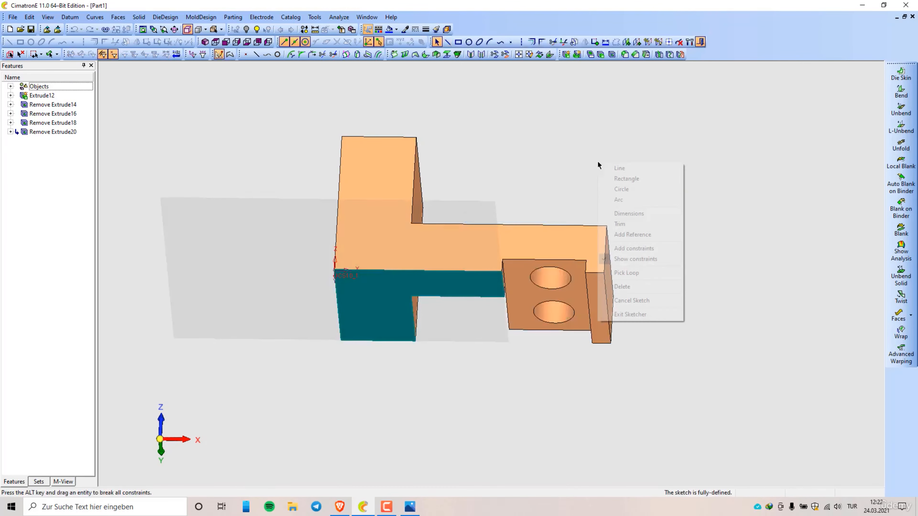
left_click(633, 234)
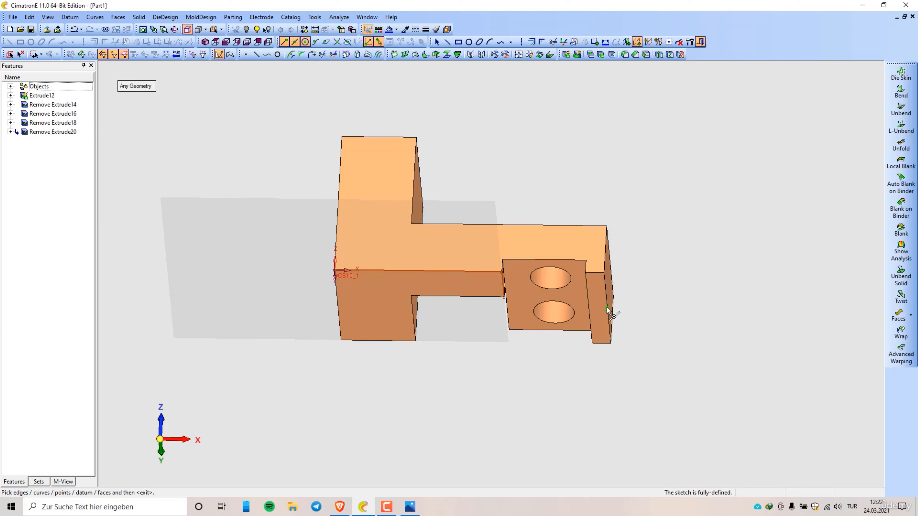
Step: Sketch a large rectangle over the left part of the underside, extending past the front, rear and left edges and overlapping the recess
right_click(656, 260)
left_click(693, 277)
left_click(510, 184)
left_click(327, 385)
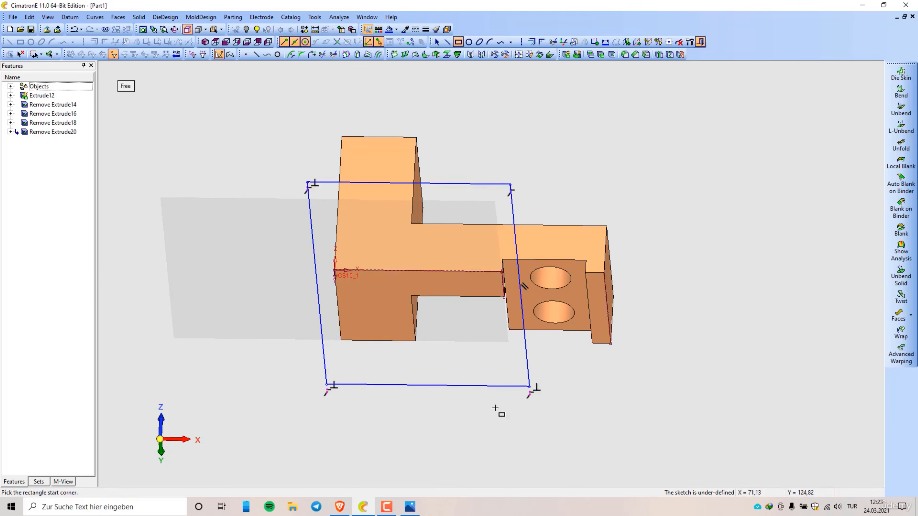
middle_click_drag(495, 407, 551, 395)
key("Escape")
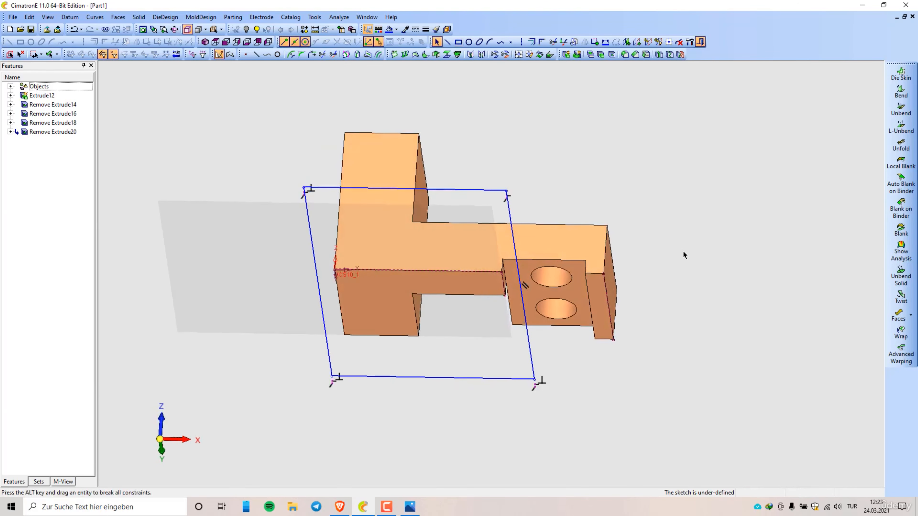
middle_click_drag(684, 256, 496, 314)
key("d")
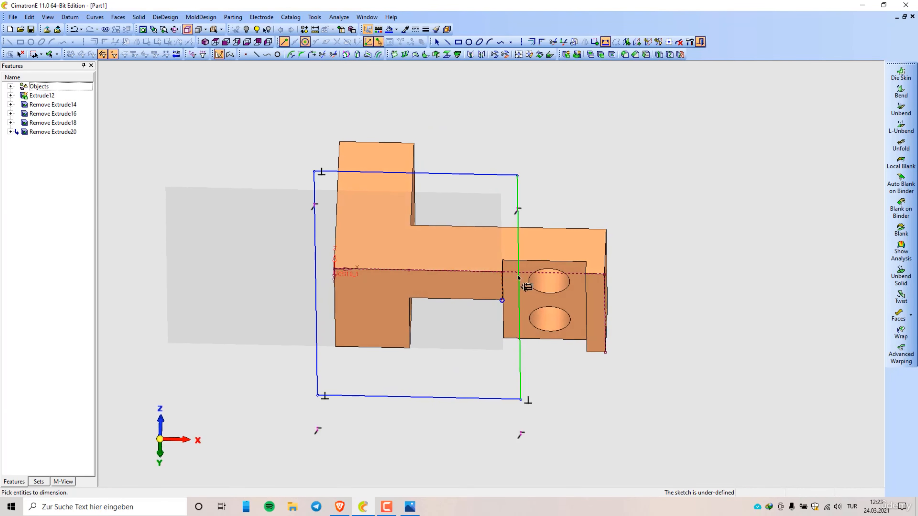
left_click(605, 293)
left_click(519, 309)
left_click(560, 326)
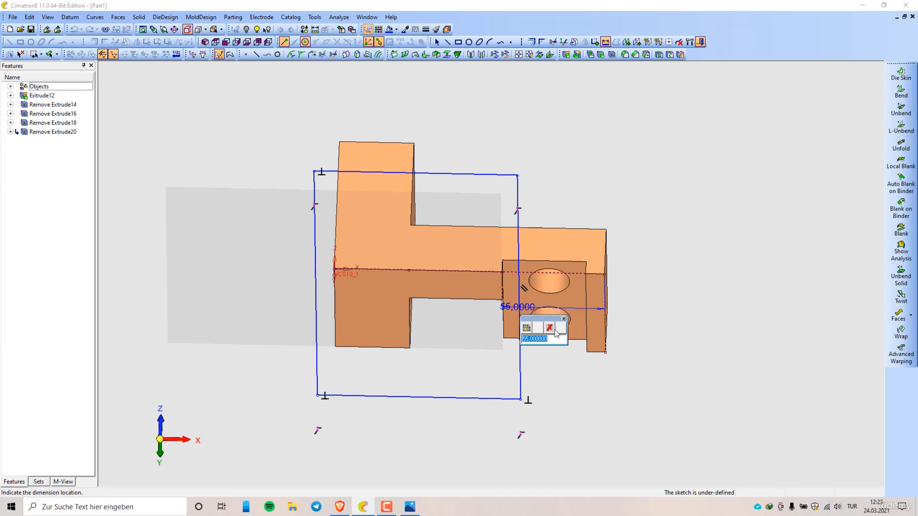
left_click(549, 328)
Step: Set the distance between the rectangle's right side and the recess edge to 0 mm and finish the sketch
left_click(518, 289)
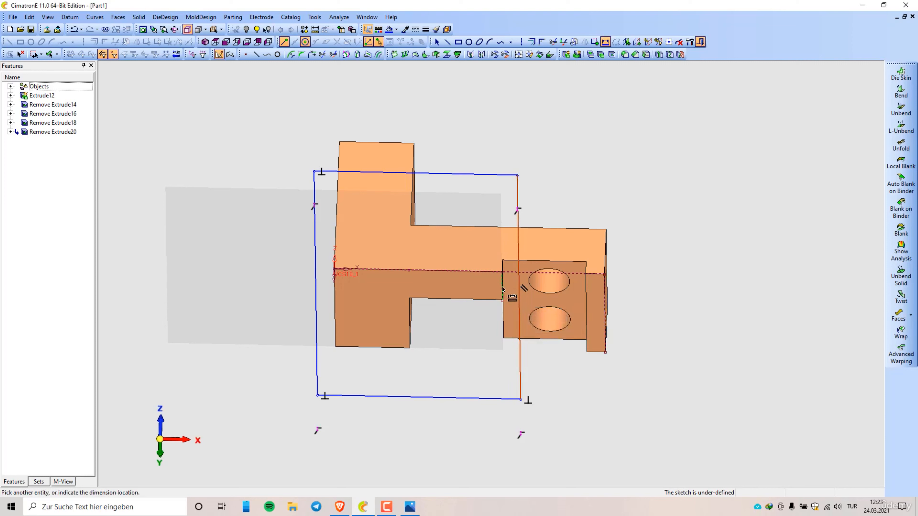
left_click(509, 343)
type("0")
key("Return")
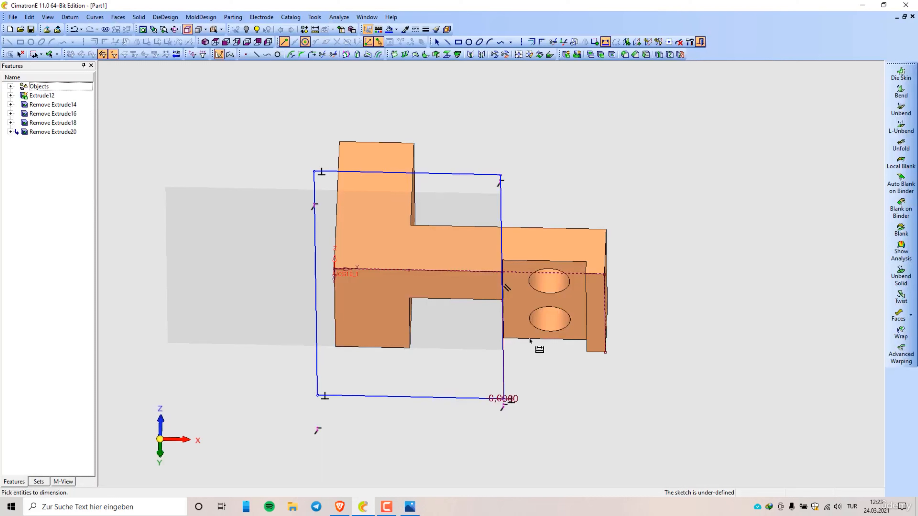
right_click(546, 145)
left_click(582, 301)
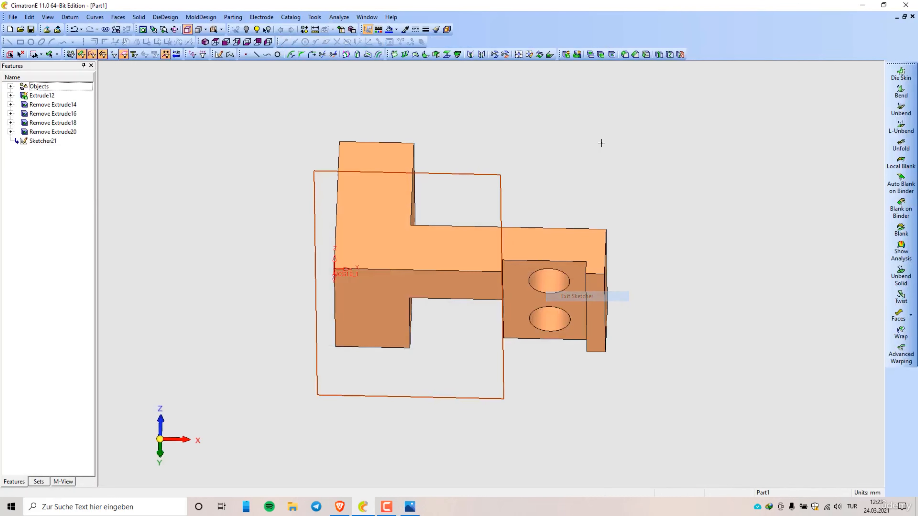
Step: Cut the large rectangle 13 mm deep into the left part of the underside with Remove Extrude
right_click(601, 144)
left_click(640, 159)
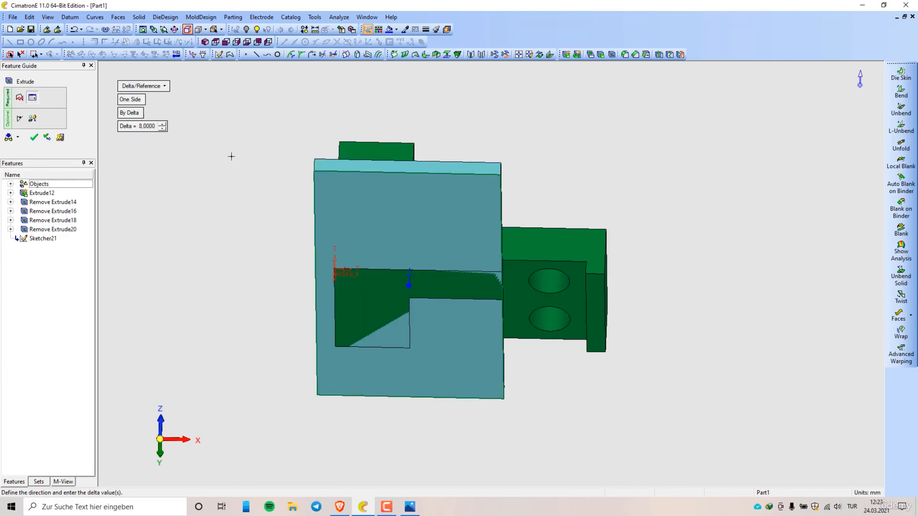
key("Return")
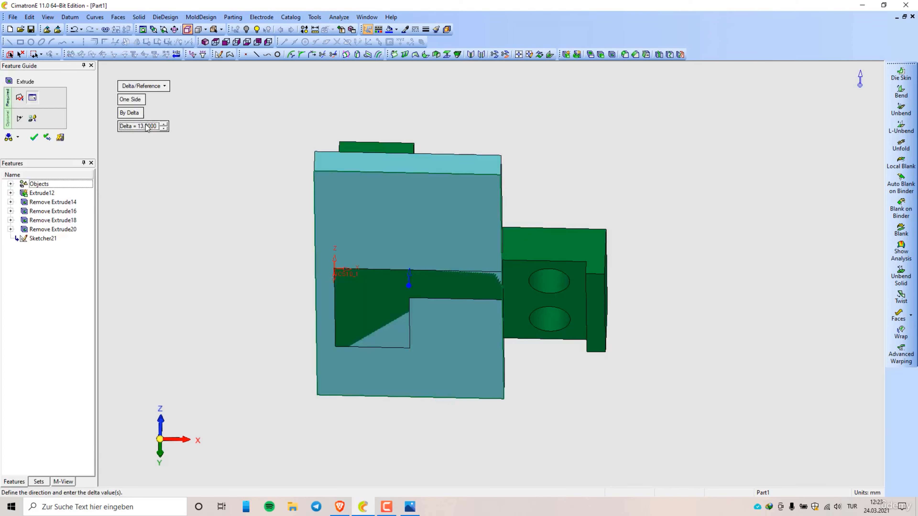
right_click(560, 191)
left_click(580, 184)
Step: Measure the edge where the lower step meets the upright block
left_click_drag(611, 276, 327, 342, "ctrl")
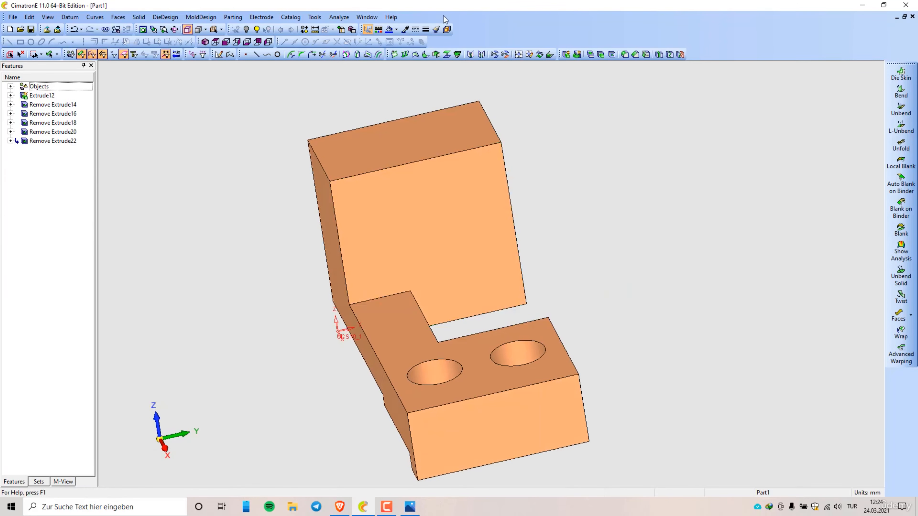
left_click(315, 30)
left_click(376, 298)
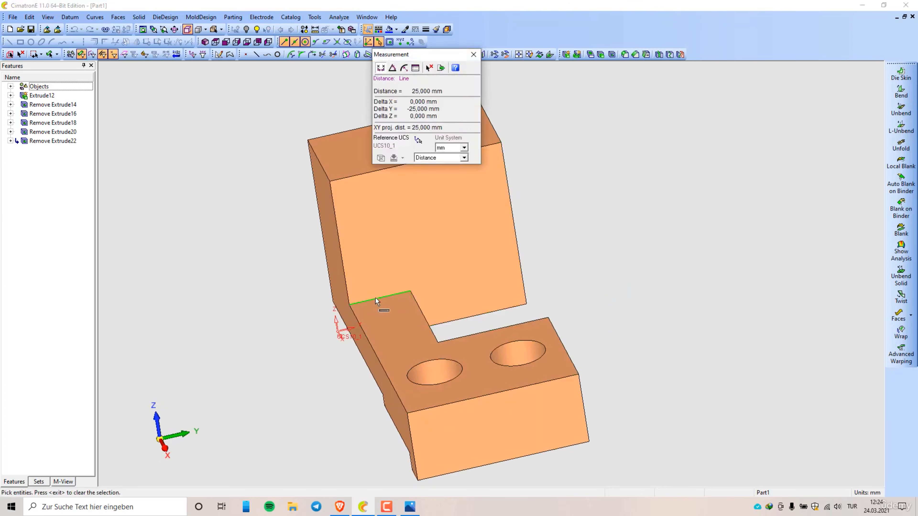
left_click(473, 55)
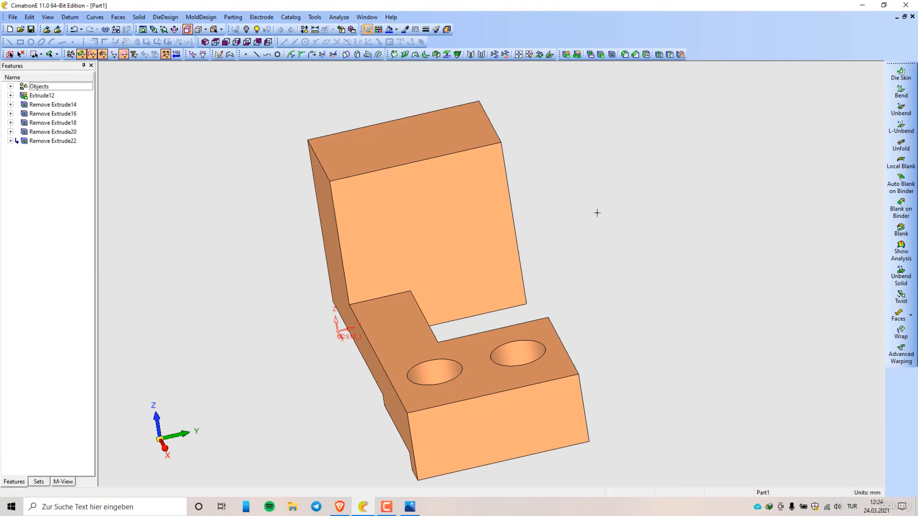
Step: Start a sketch on the upright block's face towards the holes and add its notch-side, lower and outer edges as references
right_click(487, 228)
left_click(528, 218)
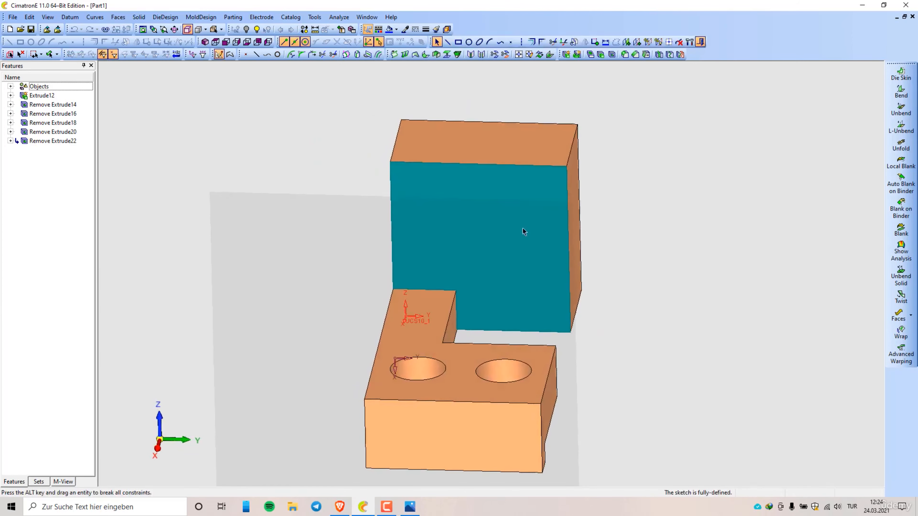
right_click(523, 229)
left_click(550, 246)
right_click(479, 277)
left_click(519, 350)
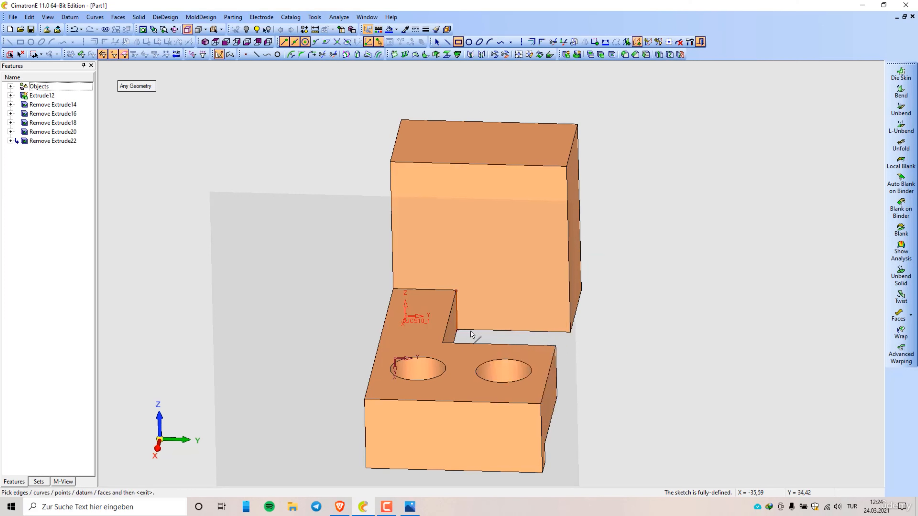
left_click(482, 330)
left_click(565, 177)
Step: Sketch a rectangle from the notch's lower corner to the face's opposite upper corner and finish the sketch
right_click(628, 174)
left_click(664, 187)
left_click(456, 329)
left_click(567, 167)
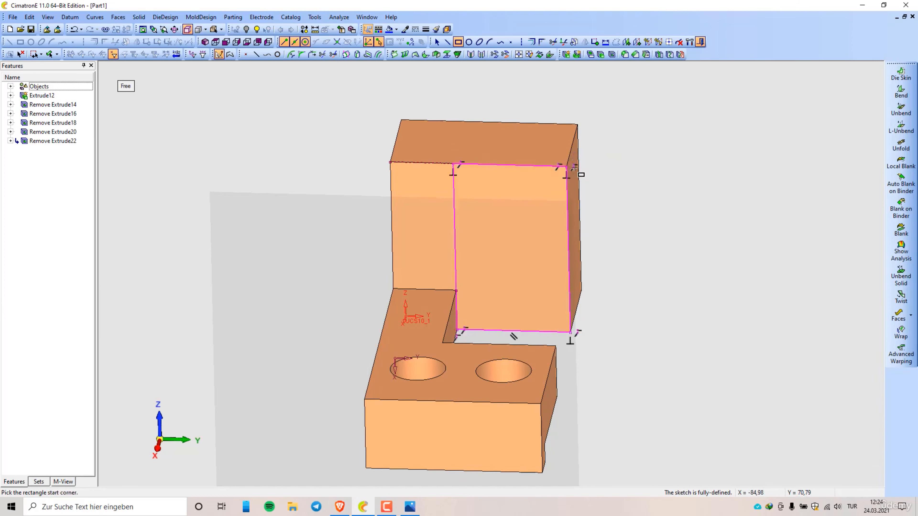
right_click(662, 150)
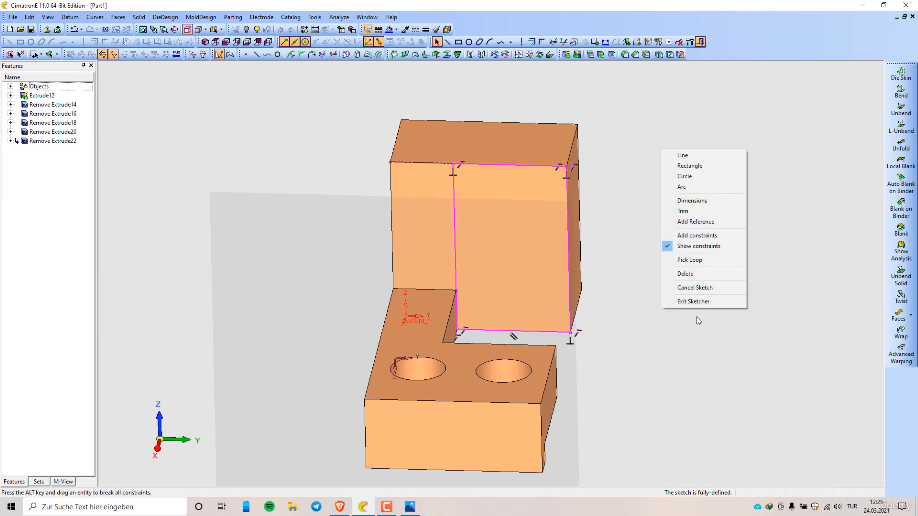
left_click(693, 301)
right_click(663, 187)
left_click(696, 190)
right_click(695, 191)
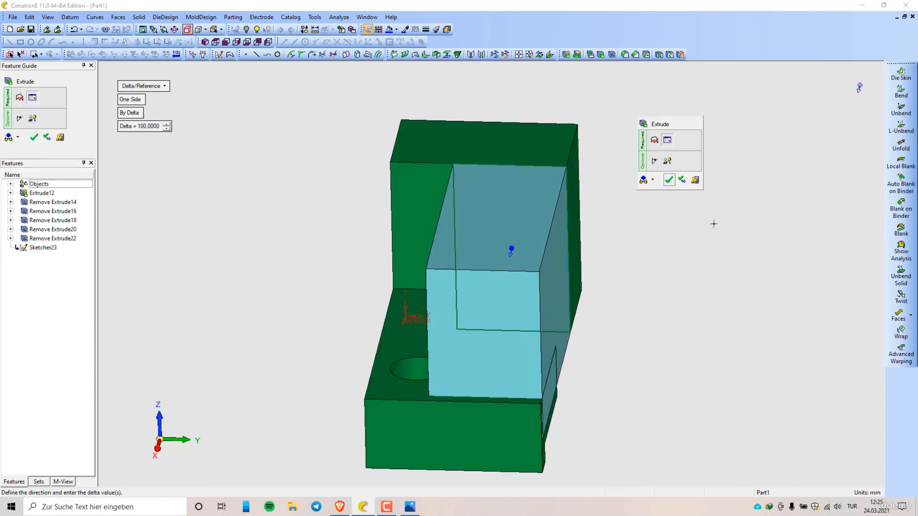
left_click(668, 179)
right_click(672, 179)
Step: Cut the rectangle 50 mm deep through the upright block with Remove Extrude
left_click(564, 218)
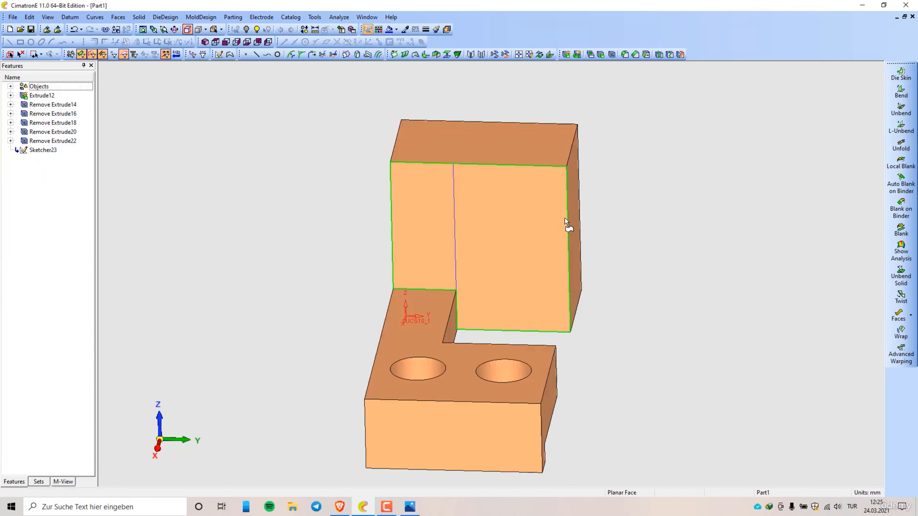
right_click(627, 191)
left_click(662, 207)
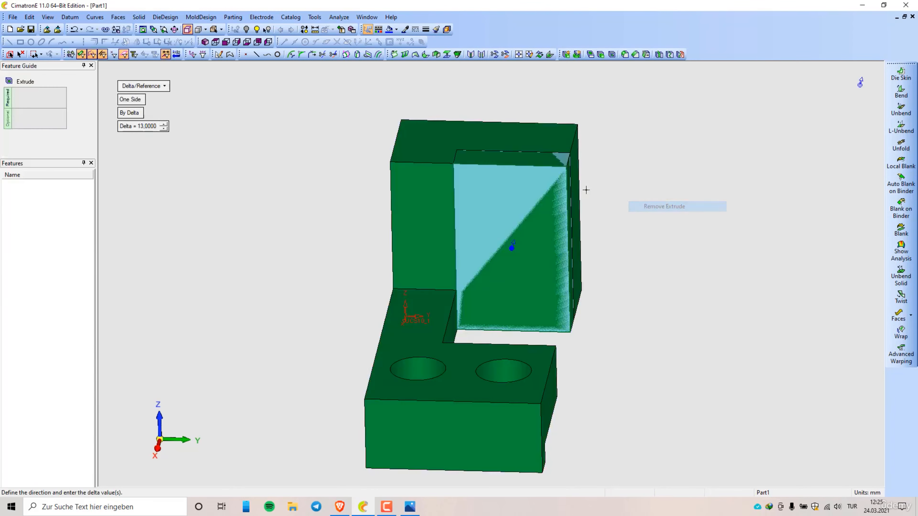
left_click(146, 129)
type("50")
key("Return")
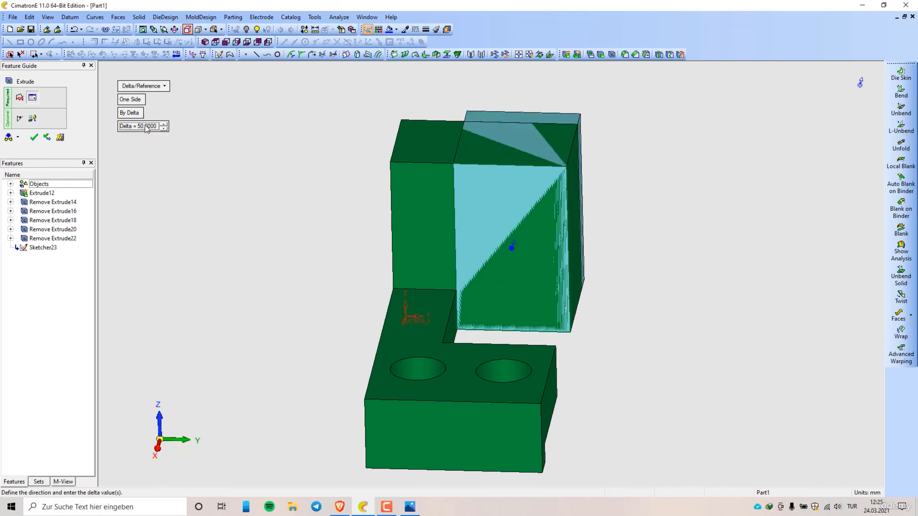
right_click(704, 162)
left_click(703, 161)
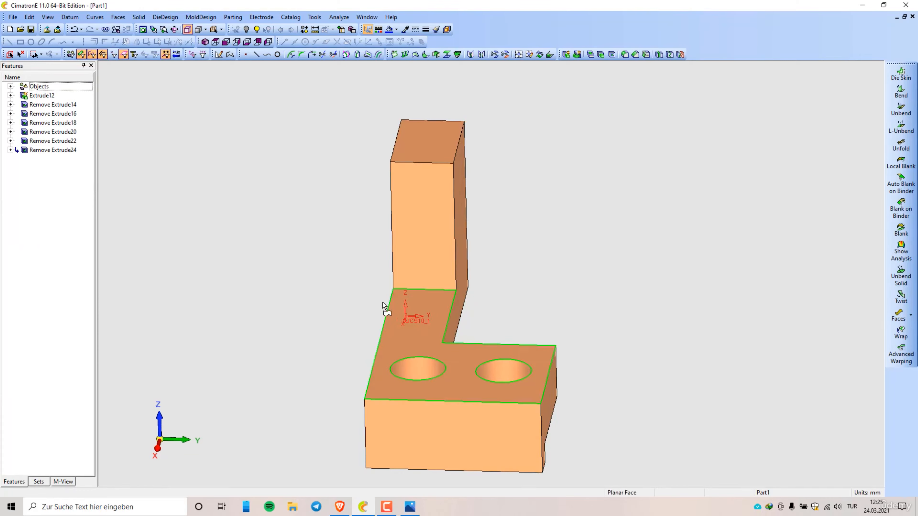
Step: Cut the large rectangle on the upright's top face 25 mm downward with Remove Extrude
middle_click_drag(383, 304, 432, 274)
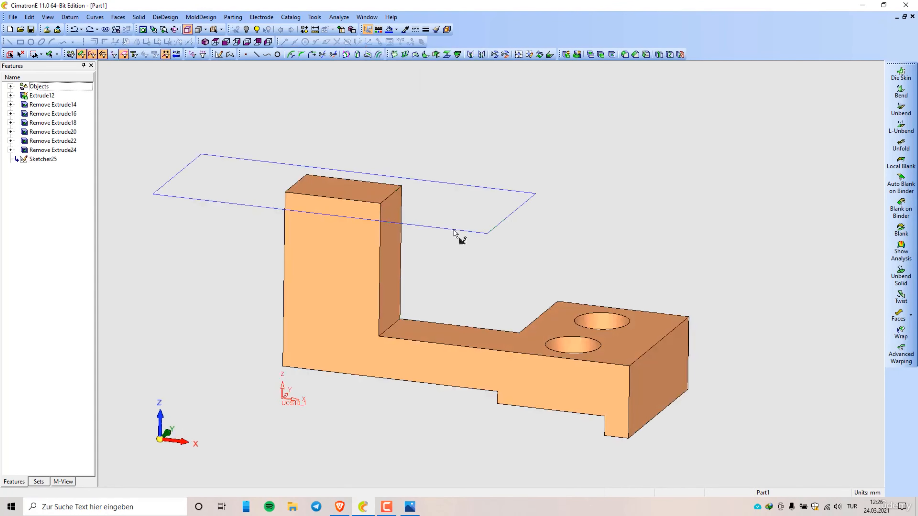
left_click(475, 237)
right_click(569, 195)
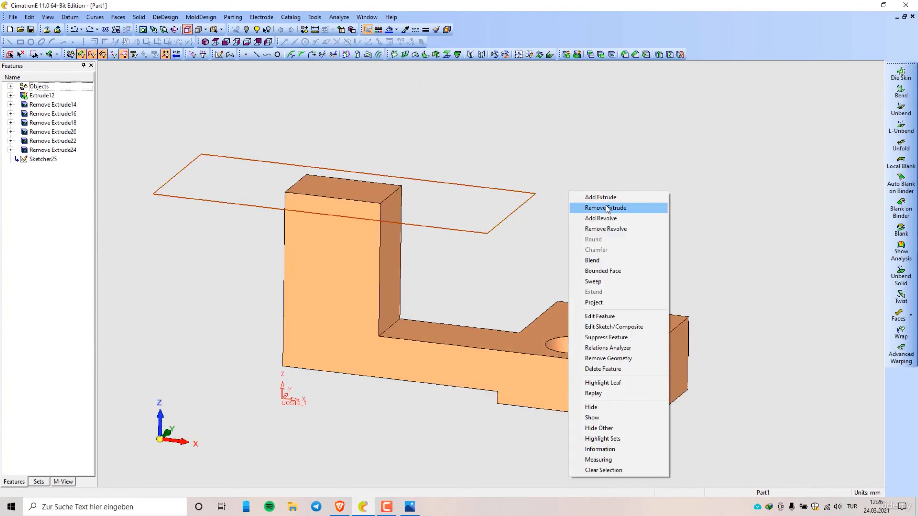
left_click(600, 207)
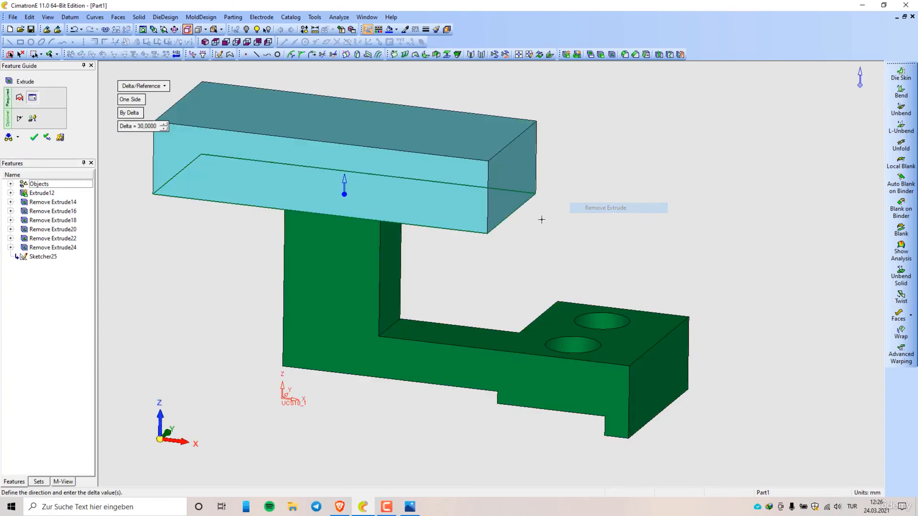
left_click(346, 179)
left_click(140, 126)
type("25")
key("Return")
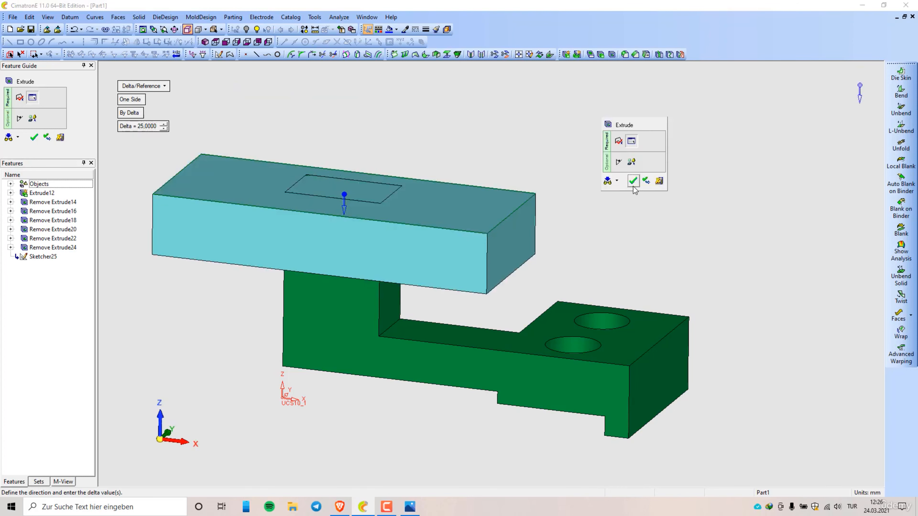
left_click(635, 180)
Step: Measure the vertical edge of the shortened upright above the lower step
left_click(315, 29)
left_click(380, 289)
left_click(400, 249)
left_click(473, 55)
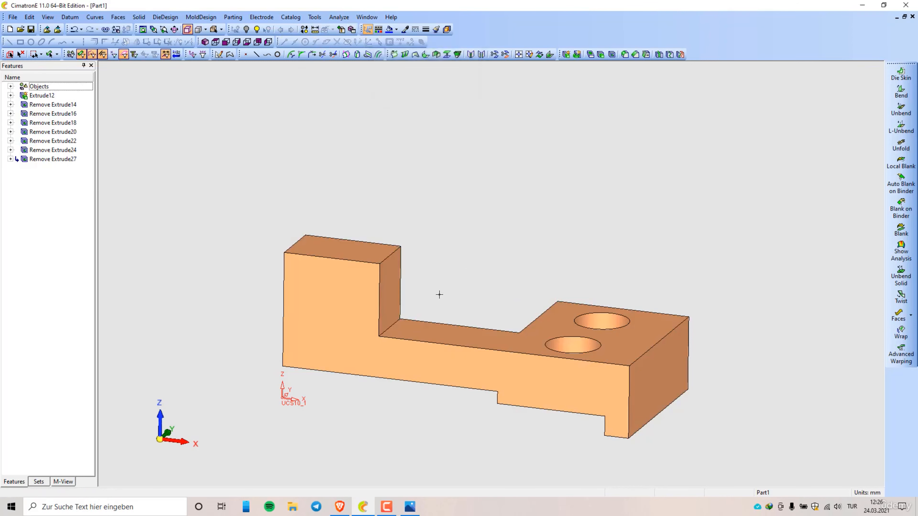
Step: Start a sketch on the L-shaped side face and add the upright's inner vertical edge and the step's upper edge as references
middle_click_drag(377, 383, 377, 371)
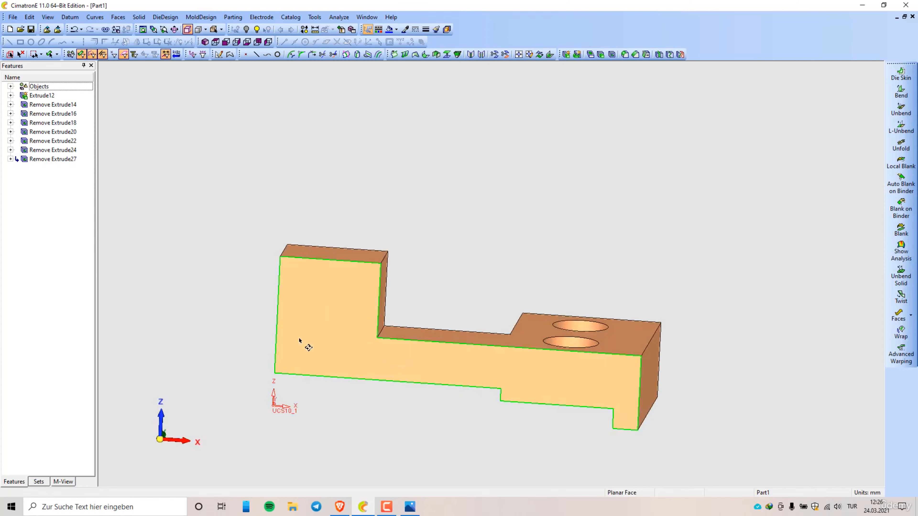
right_click(344, 267)
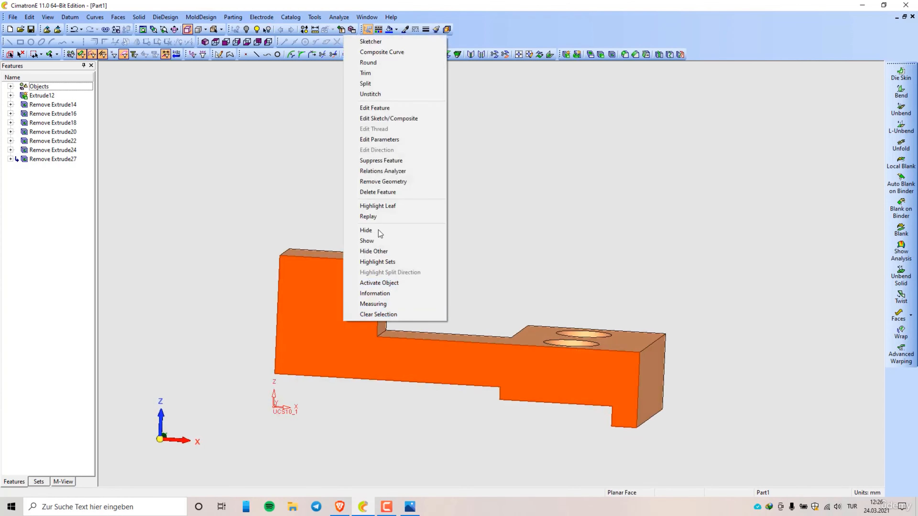
left_click(389, 42)
right_click(343, 306)
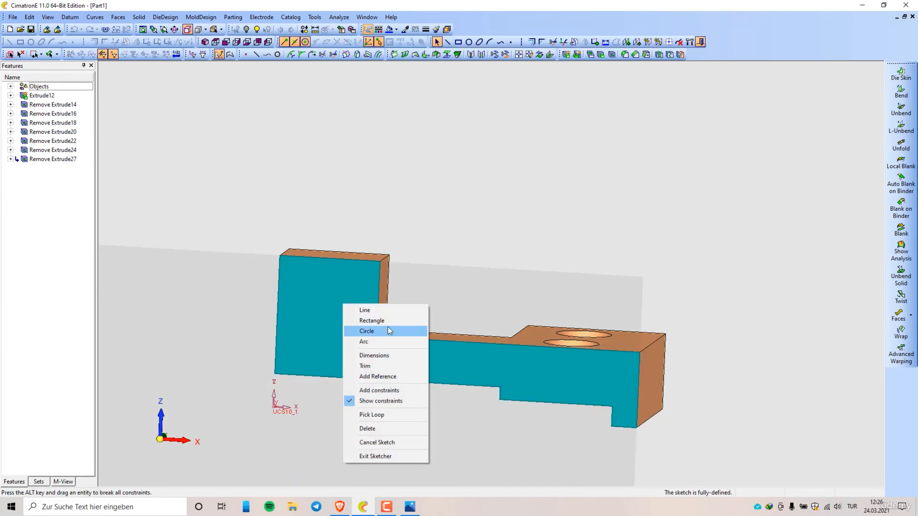
left_click(378, 377)
left_click(380, 335)
left_click(395, 339)
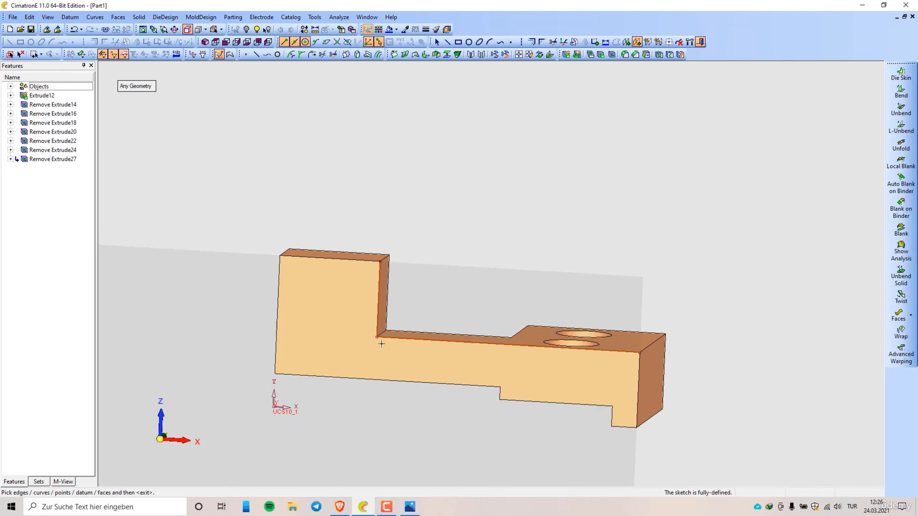
Step: Sketch a tall rectangle over the outer part of the upright, extending past its top, outer side and underside
right_click(341, 300)
left_click(368, 314)
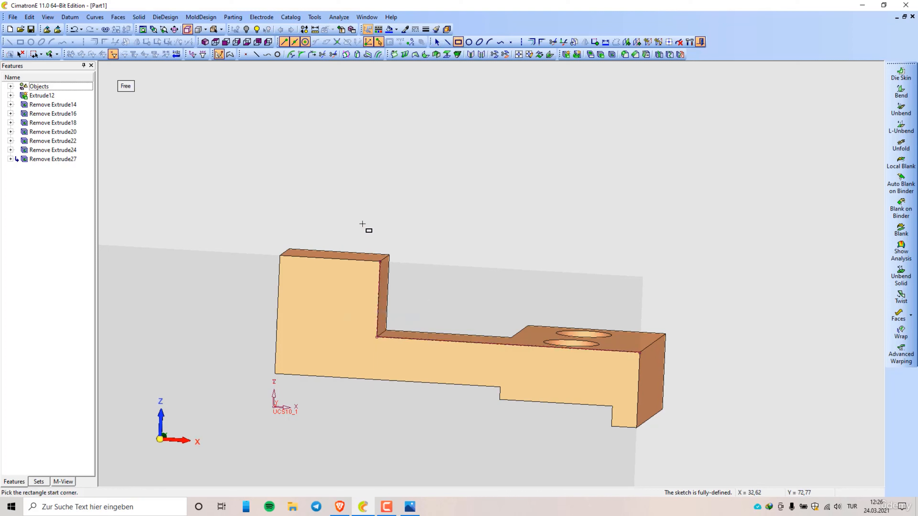
left_click(348, 208)
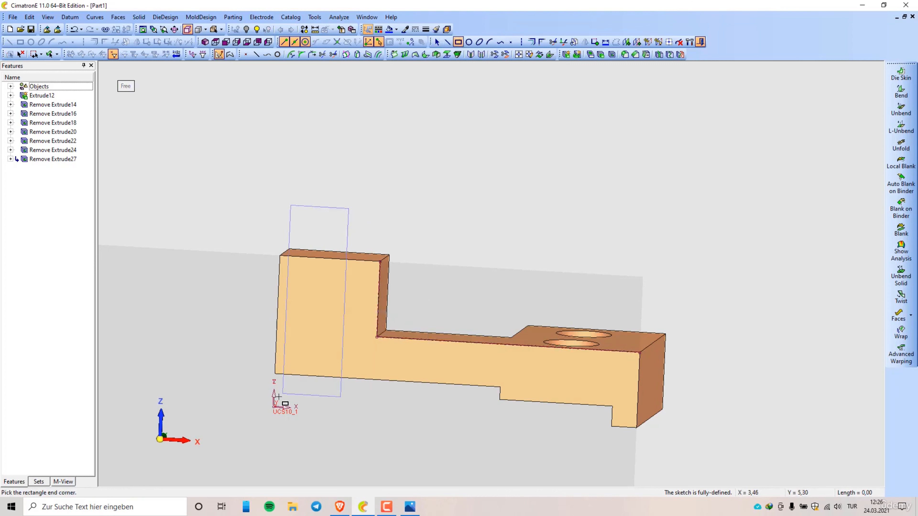
left_click(260, 397)
Step: Set the distance between the rectangle's inner side and the upright's inner vertical edge to 15 mm and finish the sketch
right_click(383, 407)
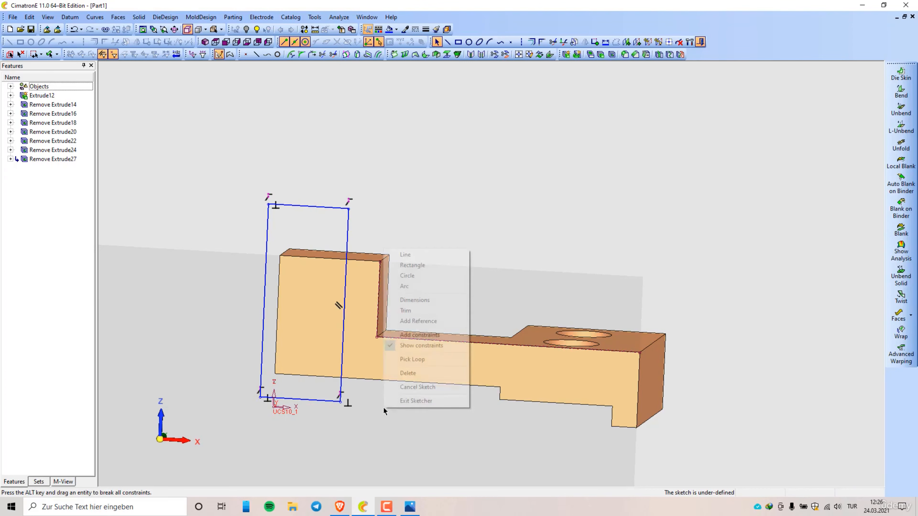
left_click(430, 302)
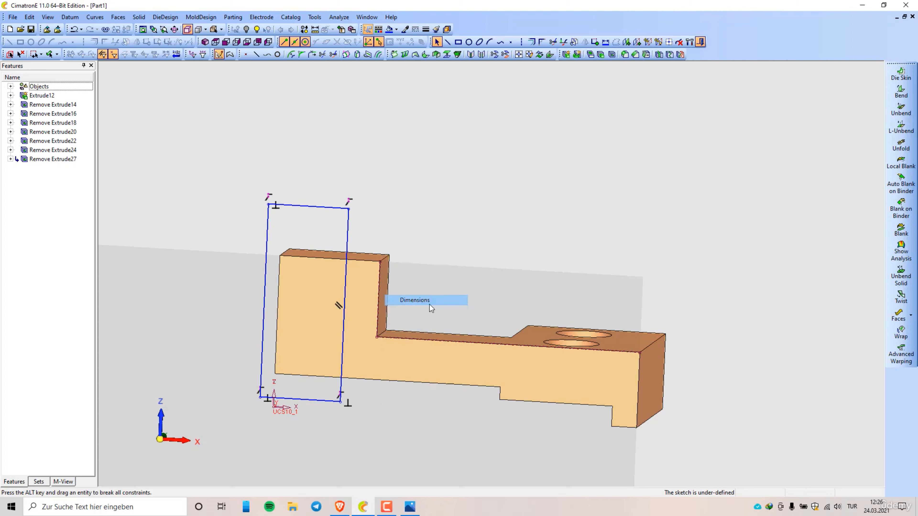
left_click(377, 335)
left_click(341, 363)
left_click(377, 347)
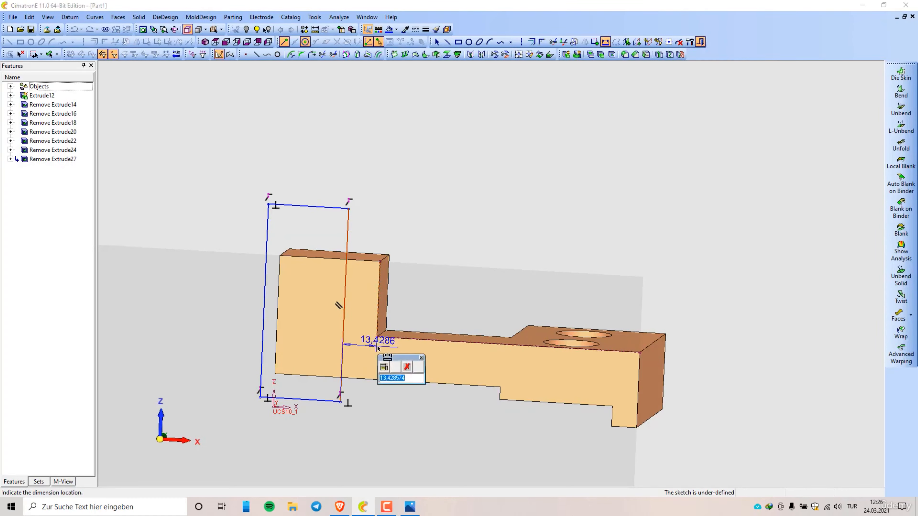
type("15")
key("Return")
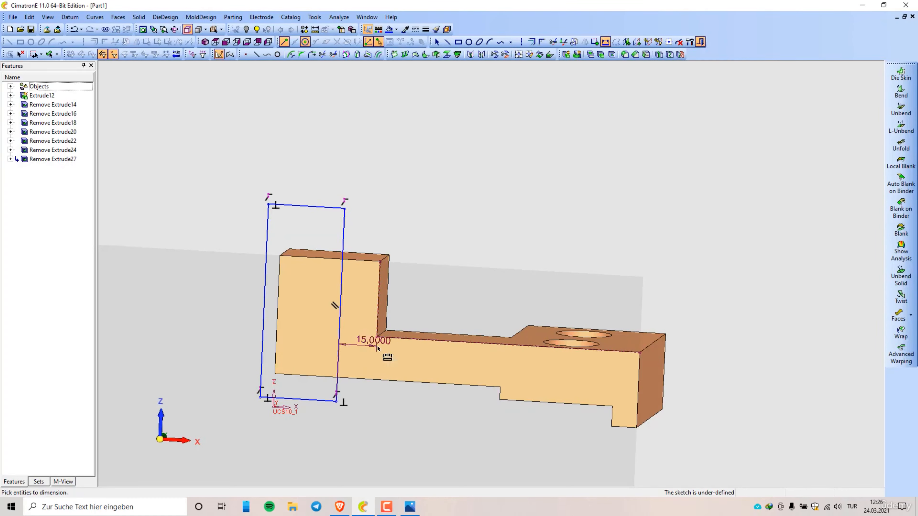
right_click(436, 217)
left_click(474, 367)
Step: Cut away the outer part of the upright by Remove Extrude of the sketched rectangle, one side, with a 25 mm delta
right_click(448, 226)
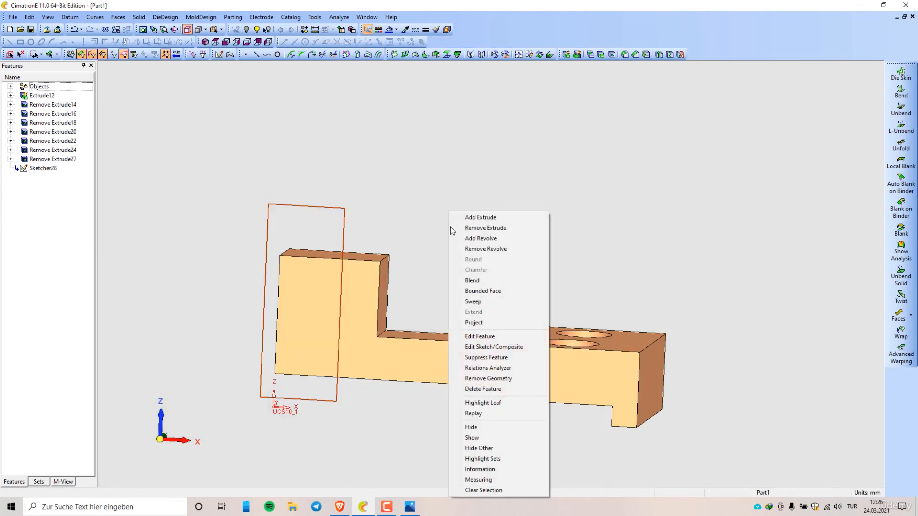
left_click(484, 228)
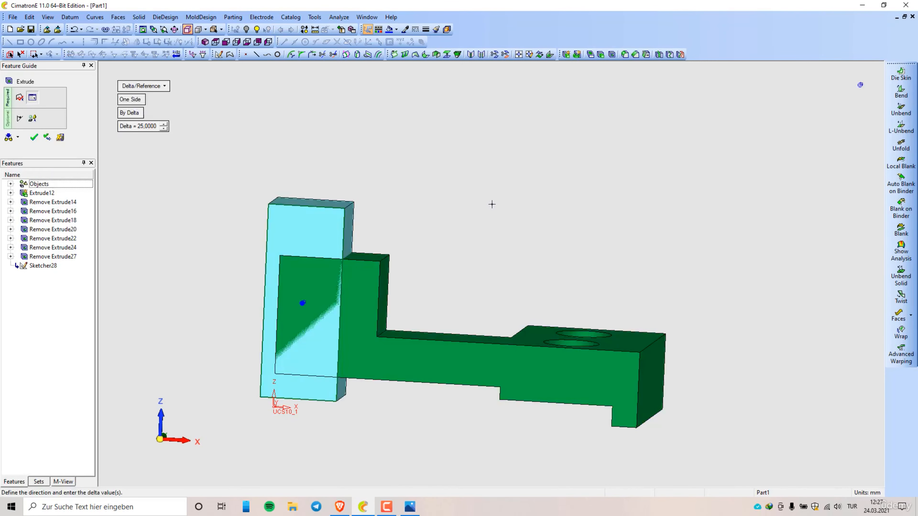
middle_click_drag(430, 288, 468, 249)
right_click(483, 232)
left_click(483, 235)
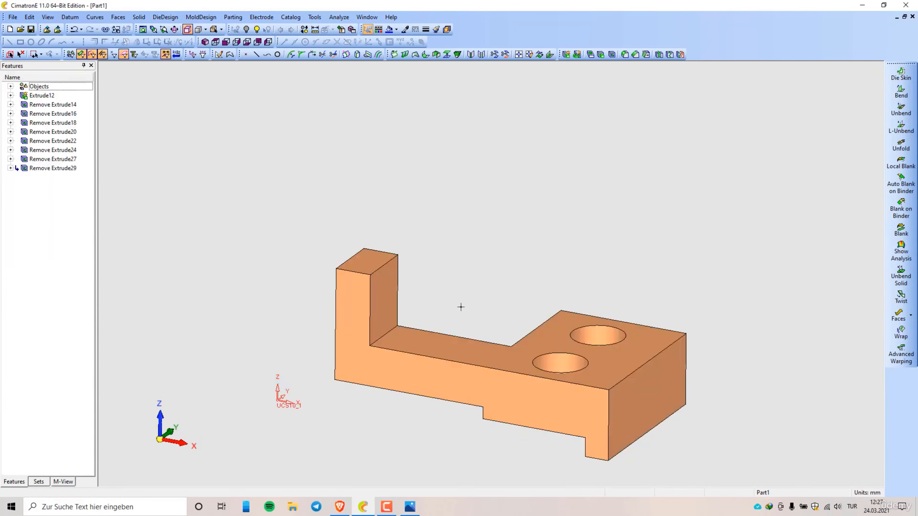
Step: Round the outer bottom edge beneath the upright with a constant 15 mm radius
middle_click_drag(366, 358, 394, 372)
left_click(139, 17)
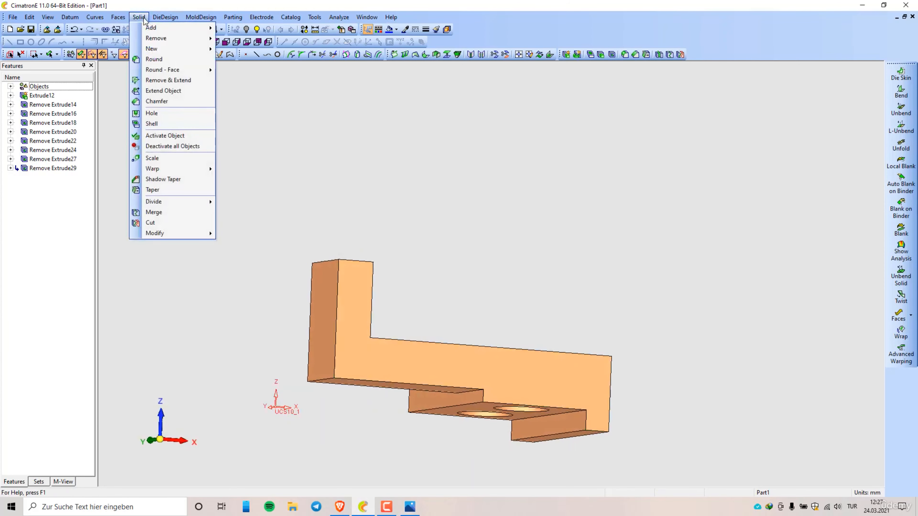
left_click(145, 58)
left_click(323, 378)
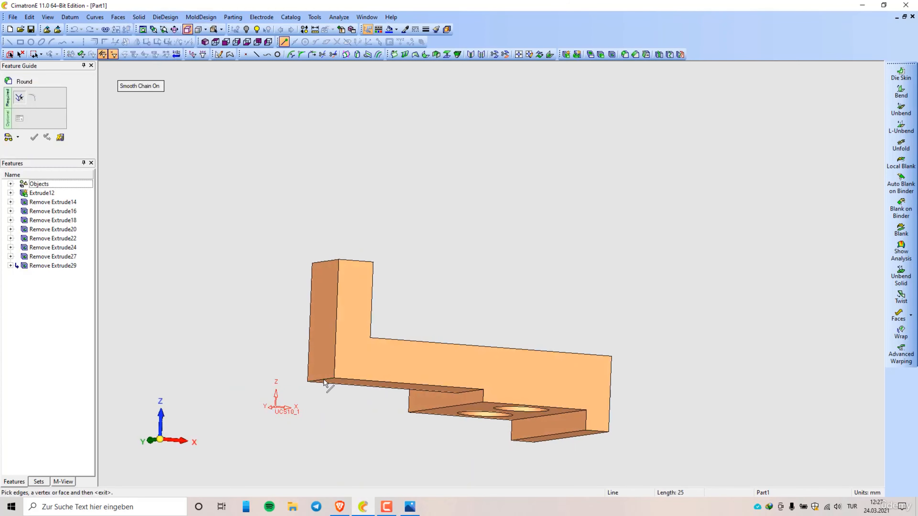
middle_click(245, 174)
left_click(148, 101)
type("15")
key("Return")
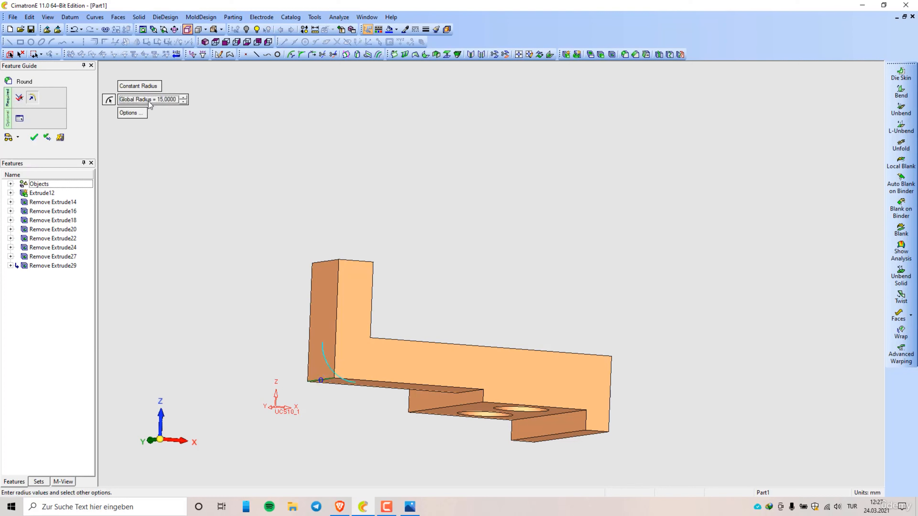
middle_click(330, 173)
left_click(330, 173)
Step: Start a sketch on the upright's top face and draw a rectangle about 44 mm wide enclosing that face
left_click_drag(416, 320, 478, 293, "ctrl")
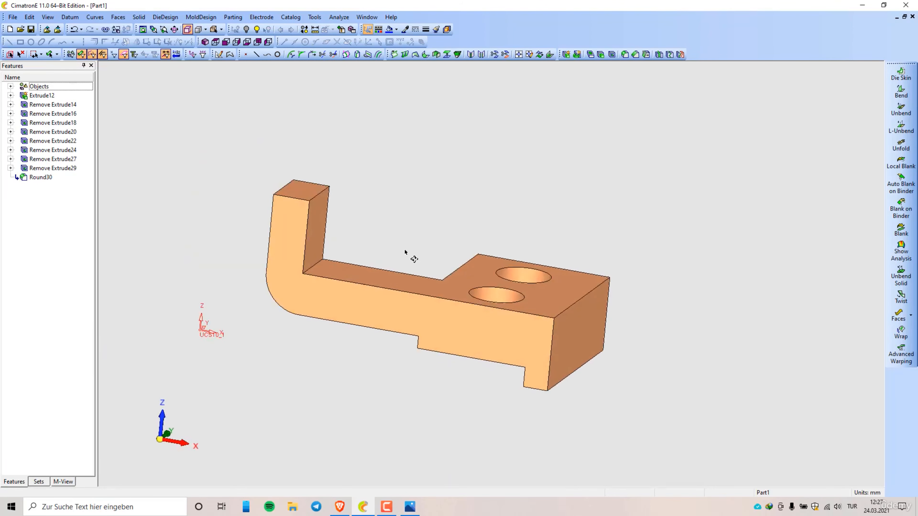
mouse_move(405, 252)
left_mouse_down("ctrl")
mouse_move(377, 238)
mouse_move(395, 264)
mouse_move(388, 257)
left_mouse_up("ctrl")
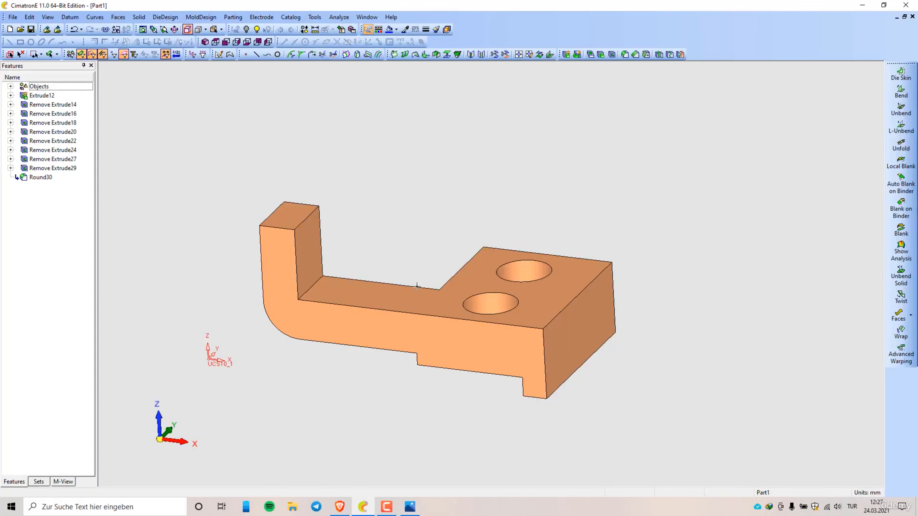
right_click(295, 209)
left_click(311, 215)
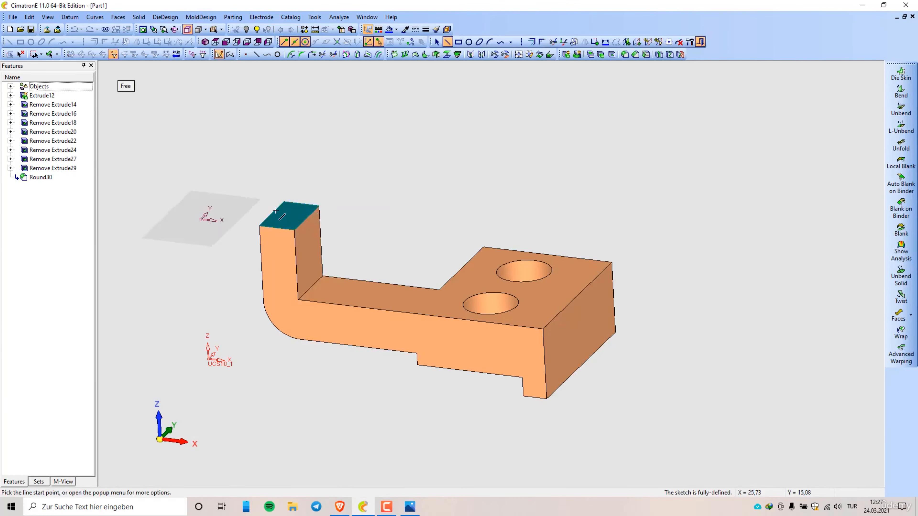
key("Escape")
left_click_drag(467, 312, 387, 289, "ctrl")
scroll(386, 289, "up", 2)
right_click(434, 192)
left_click(470, 213)
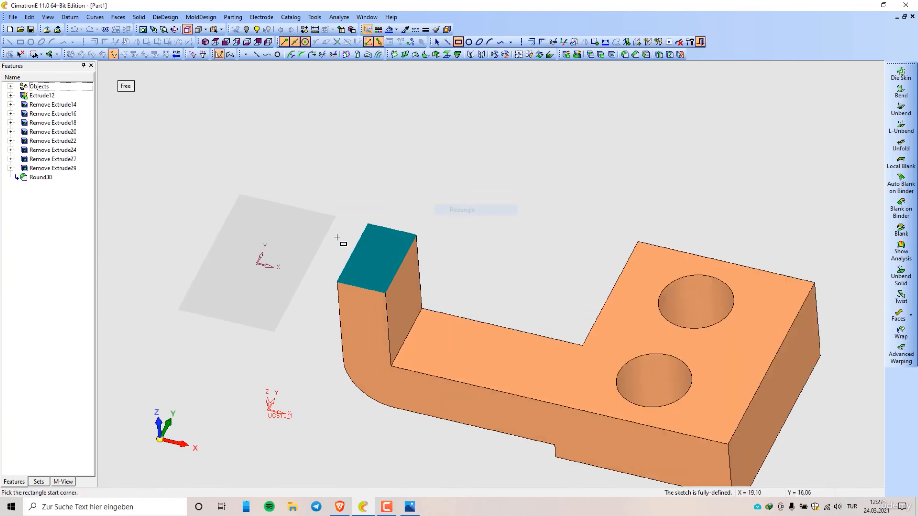
left_click(329, 185)
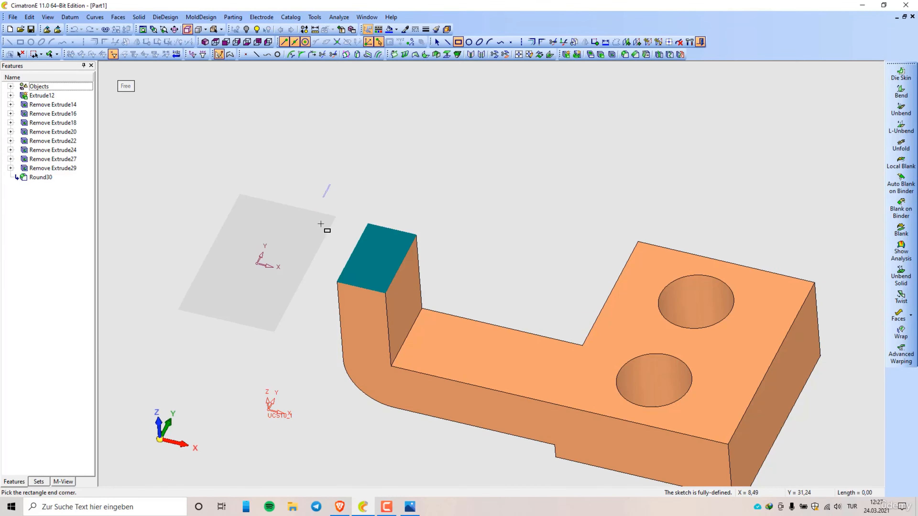
left_click(417, 323)
Step: Add the edges of the upright's top face as sketch references
right_click(520, 211)
left_click(566, 286)
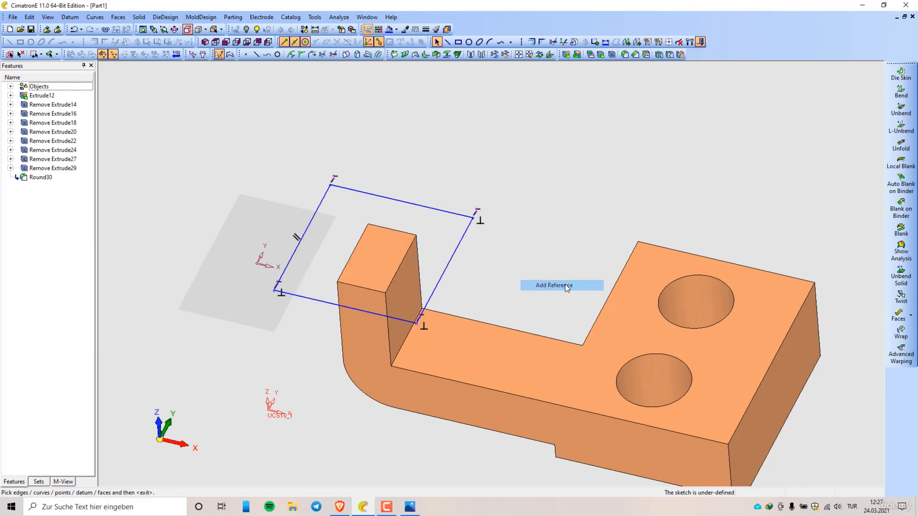
left_click(393, 281)
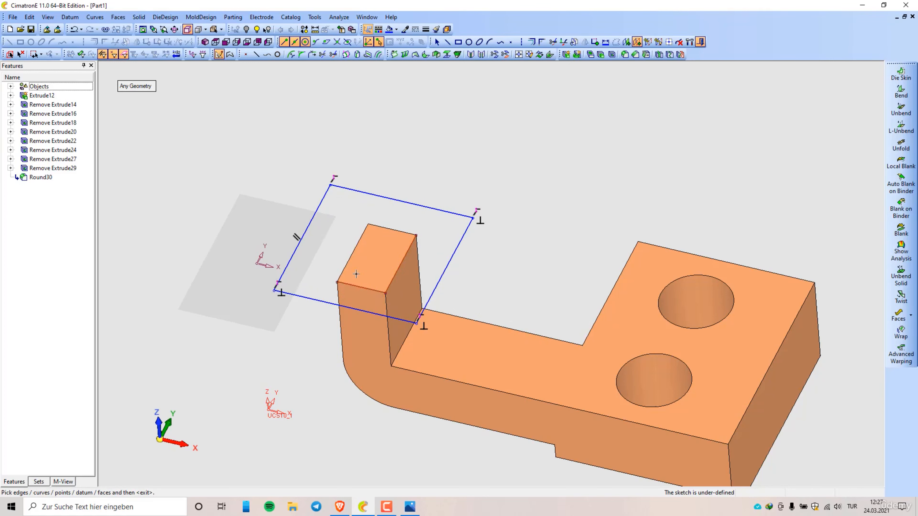
left_click(393, 229)
middle_click(443, 236)
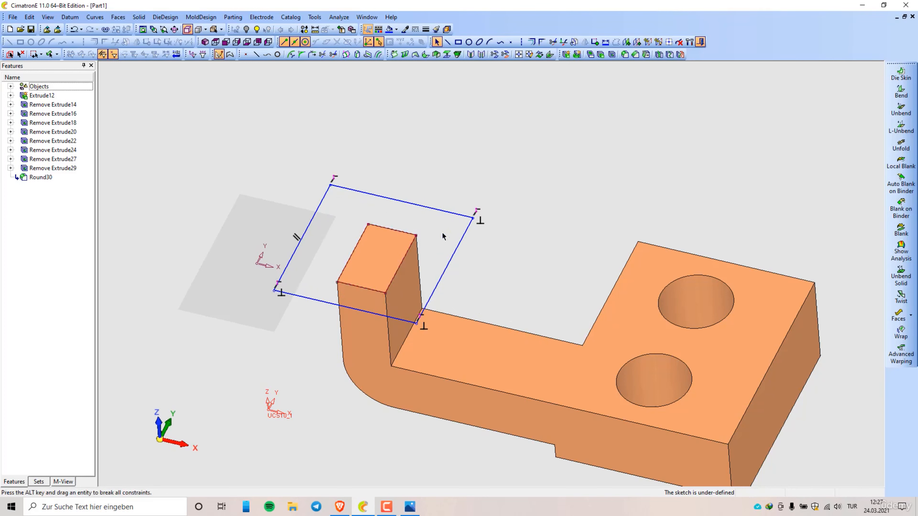
Step: Dimension the rectangle to 46 mm along Y and 40 mm along X
right_click(312, 222)
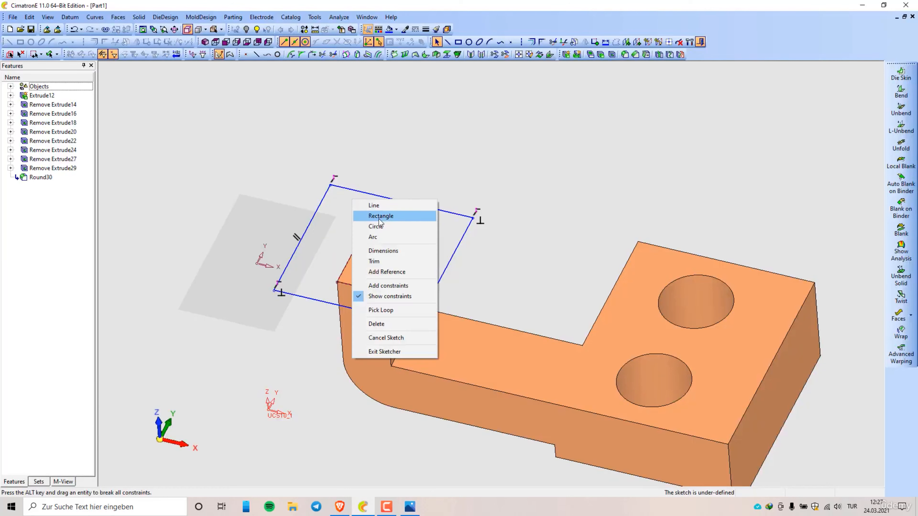
left_click(394, 252)
left_click(309, 229)
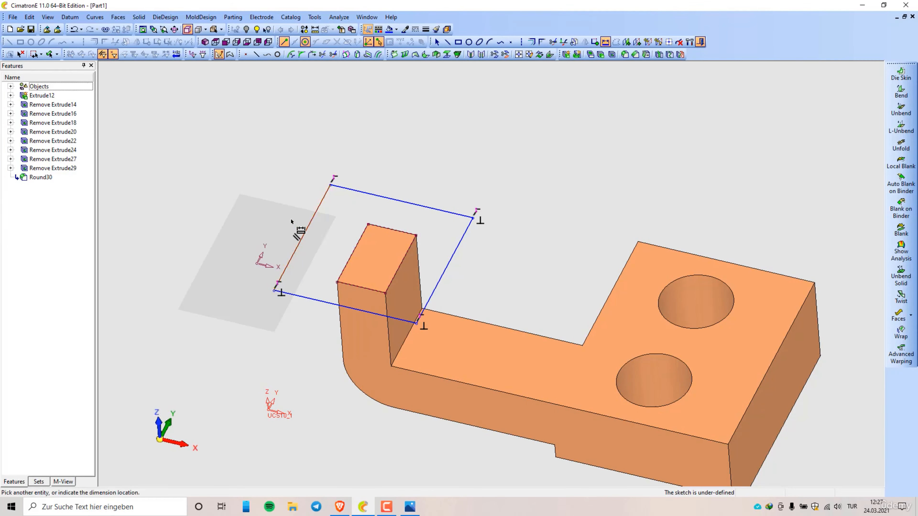
left_click(297, 227)
type("46")
key("Return")
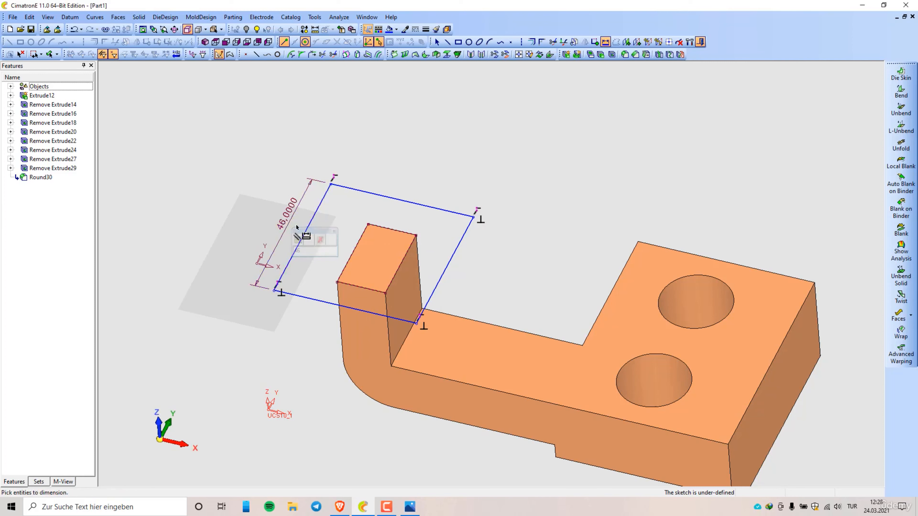
left_click(392, 198)
left_click(426, 197)
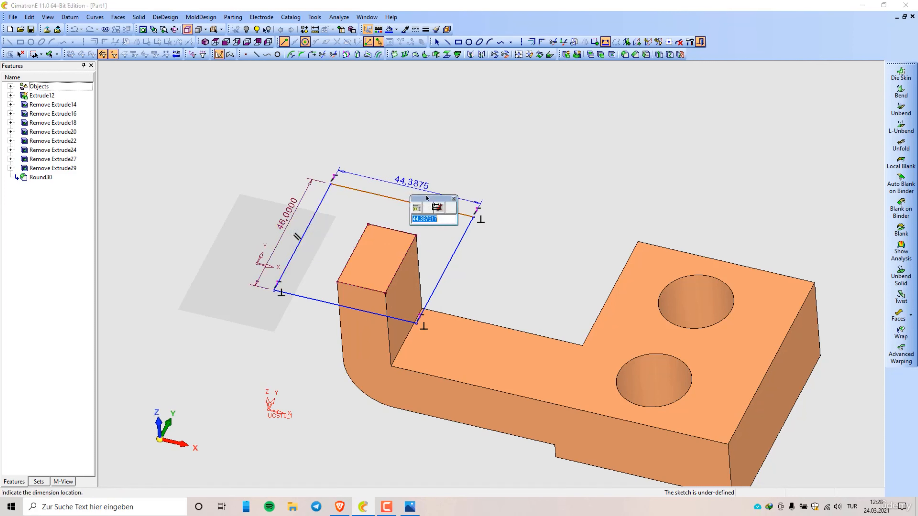
type("40")
key("Return")
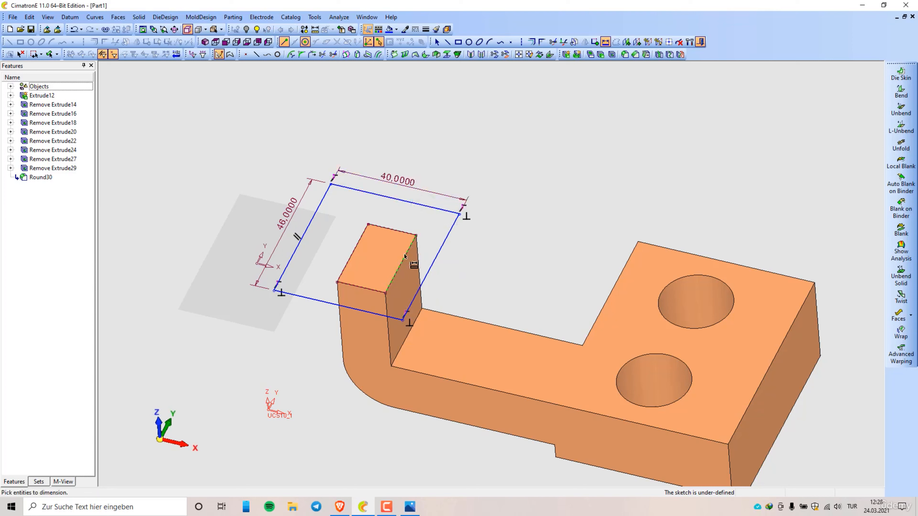
Step: Offset the rectangle's sides 12.5 mm from the upright's inner top edge and 10.5 mm from its front top edge, then finish the sketch
left_click(427, 271)
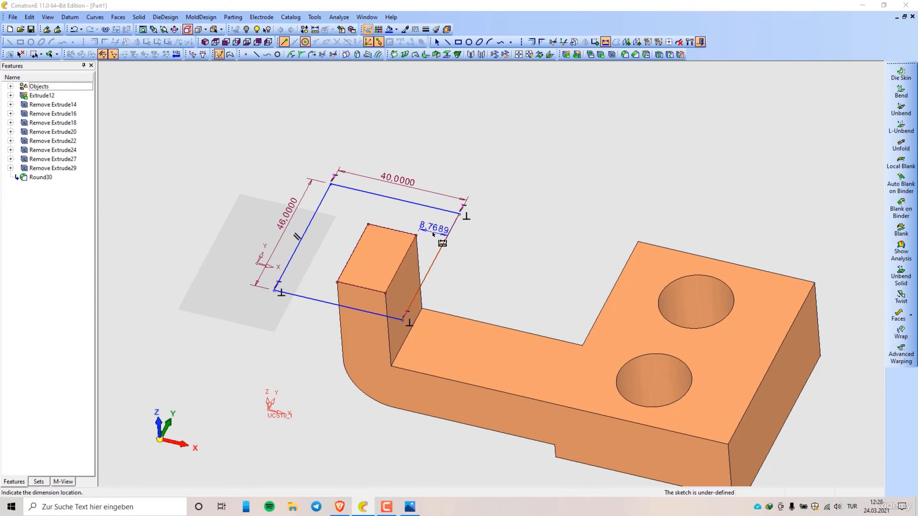
left_click(433, 234)
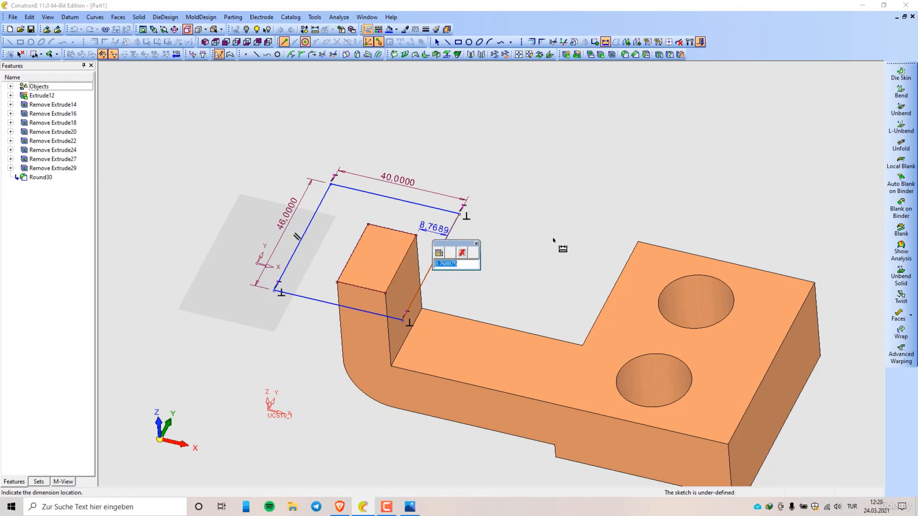
double_click(454, 264)
key("Return")
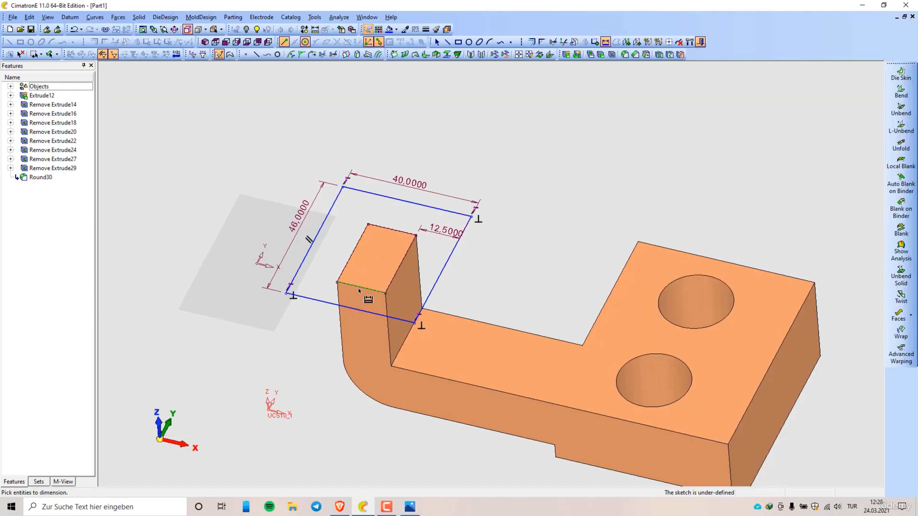
left_click(365, 312)
left_click(366, 303)
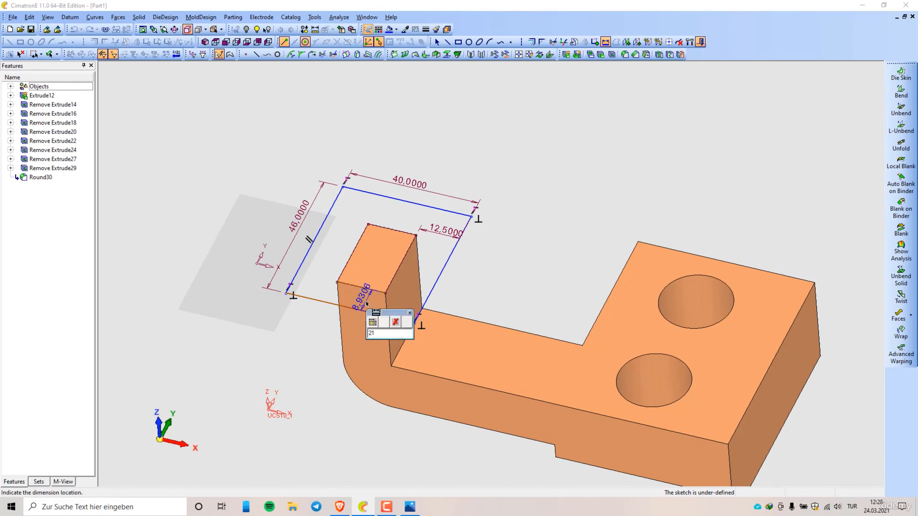
key("Return")
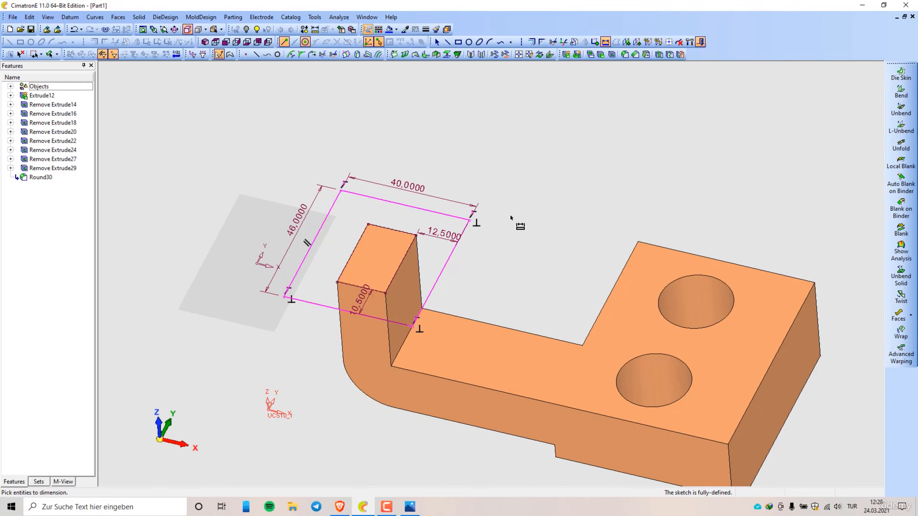
right_click(516, 181)
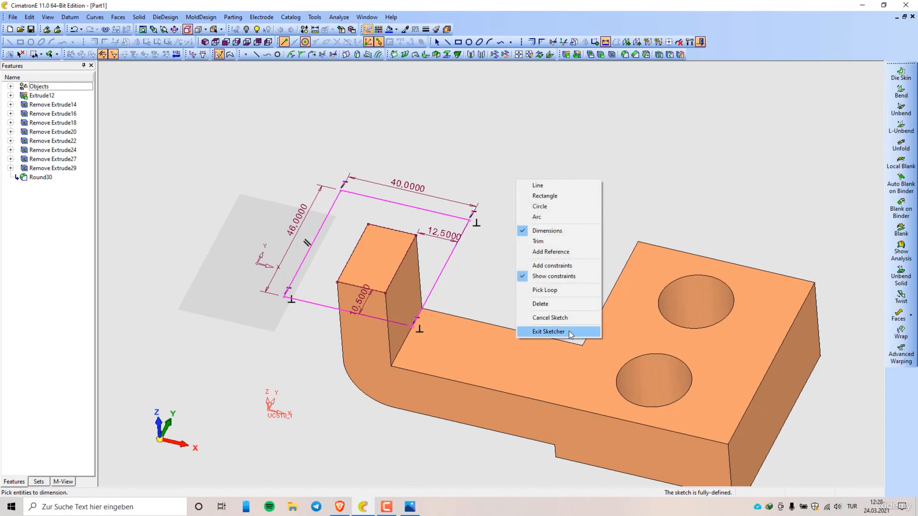
left_click(565, 338)
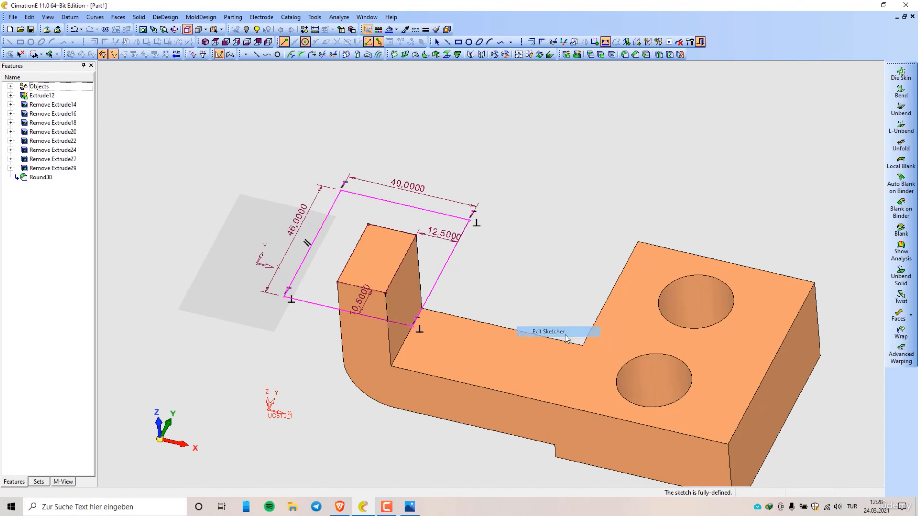
Step: Add Extrude the 46 x 40 mm rectangle 25 mm upward to form a block on the upright
right_click(547, 178)
left_click(570, 184)
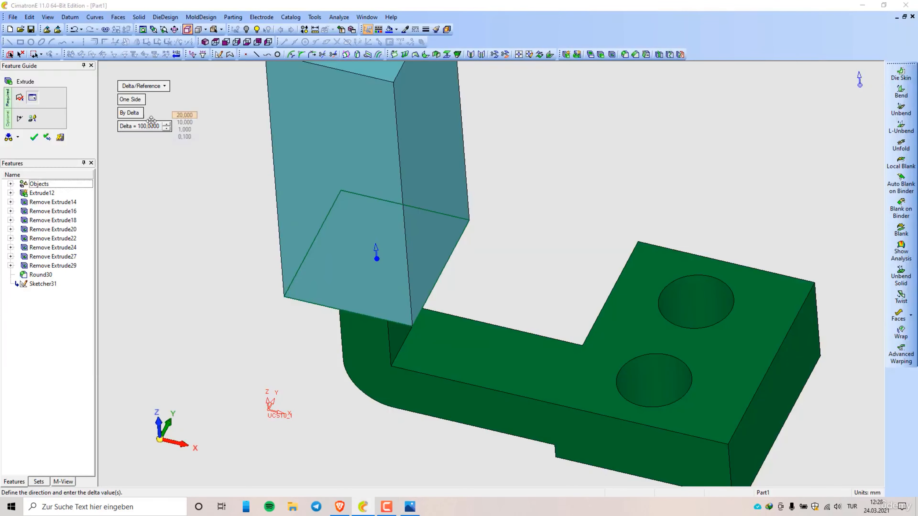
type("25")
key("Return")
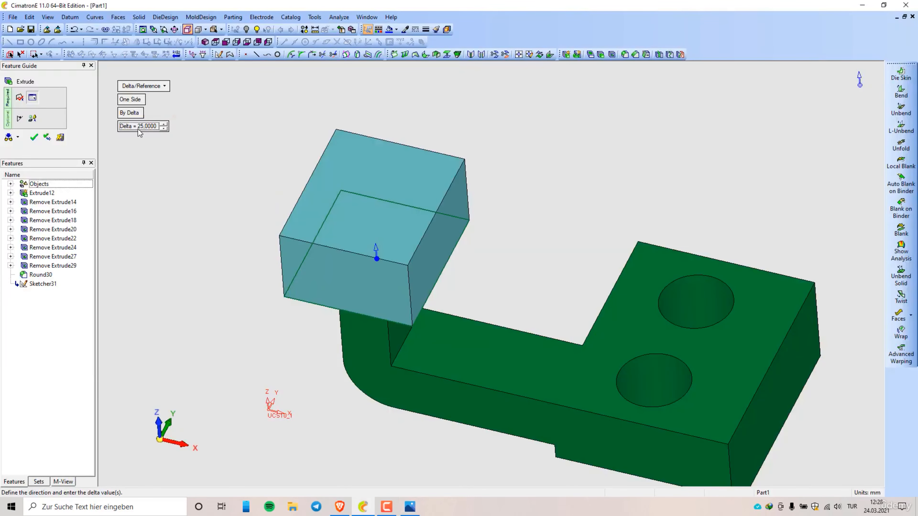
left_click(516, 164)
Step: Start a sketch on the new block's face toward the holes and draw a rectangle extending past the face's upper edge
mouse_move(512, 199)
middle_mouse_down()
mouse_move(511, 396)
mouse_move(446, 292)
mouse_move(492, 273)
mouse_move(471, 248)
mouse_move(424, 291)
mouse_move(428, 282)
middle_mouse_up()
right_click(458, 141)
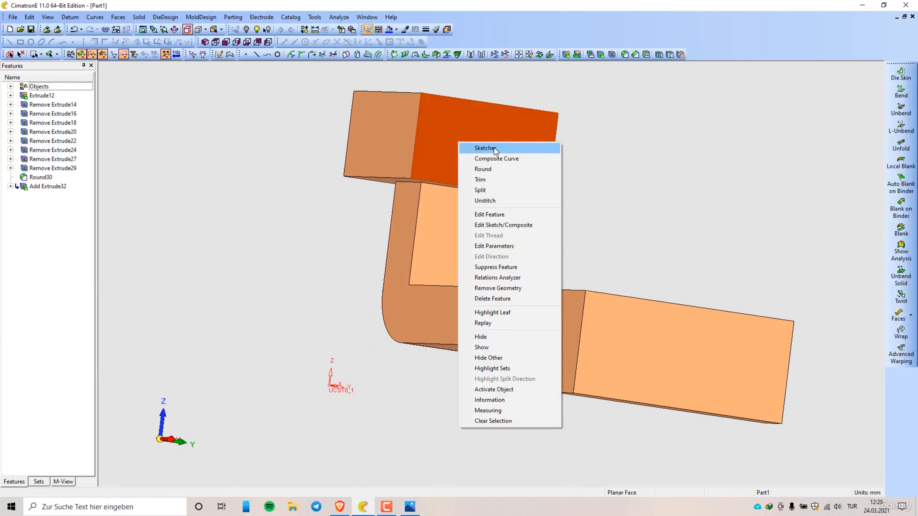
left_click(470, 146)
middle_click_drag(424, 244, 281, 344)
scroll(281, 344, "down", 3)
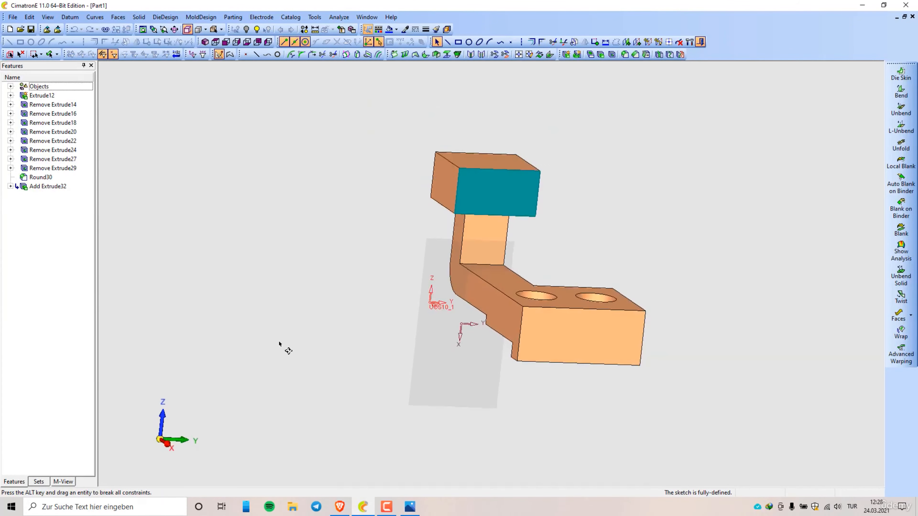
scroll(591, 170, "up", 3)
middle_click_drag(549, 178, 409, 238)
right_click(397, 190)
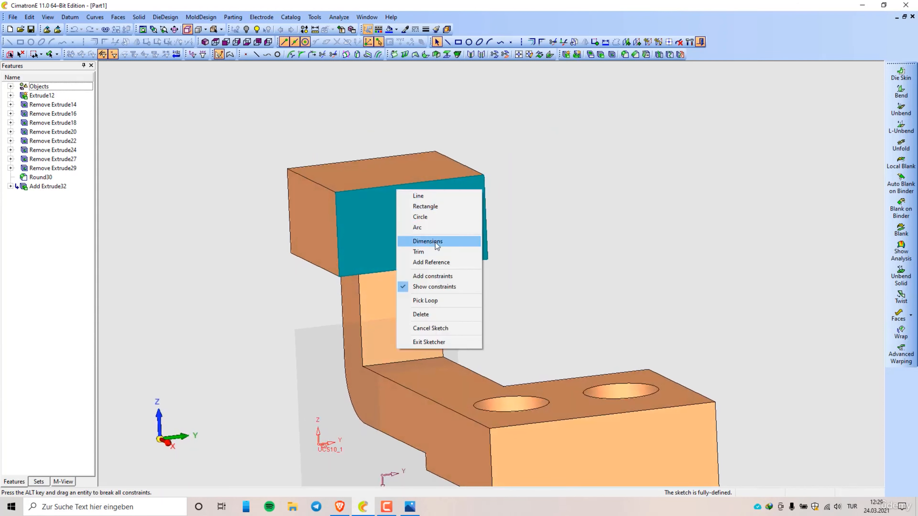
left_click(438, 208)
left_click(365, 165)
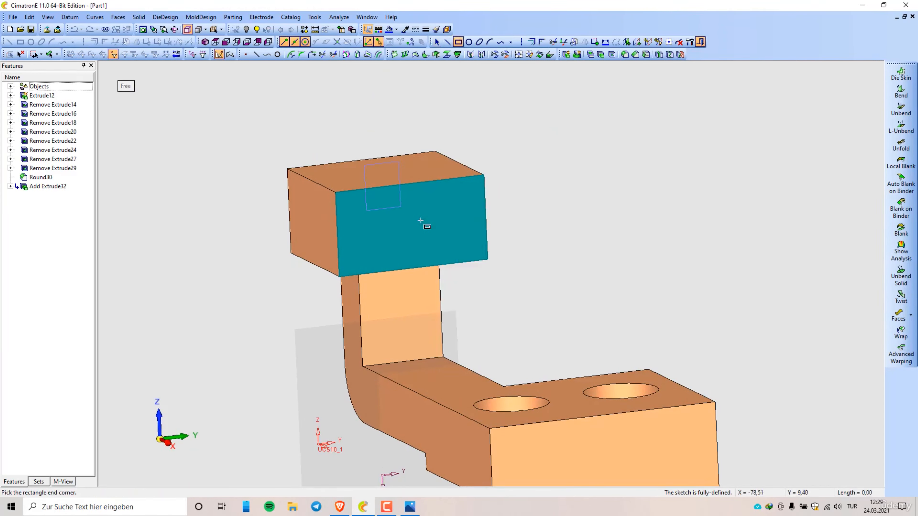
left_click(454, 247)
Step: Add the lower edge and the front-side vertical edge of the block's face as sketch references
right_click(547, 201)
left_click(580, 271)
left_click(428, 266)
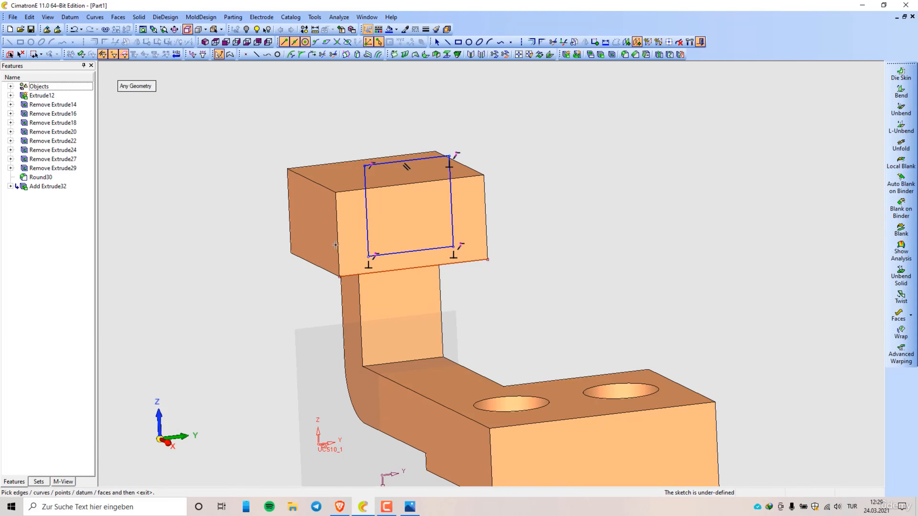
Step: Dimension the rectangle's lower side 15 mm below the block face's upper corner and its front-side vertical 8 mm from the face's front-side edge
right_click(549, 145)
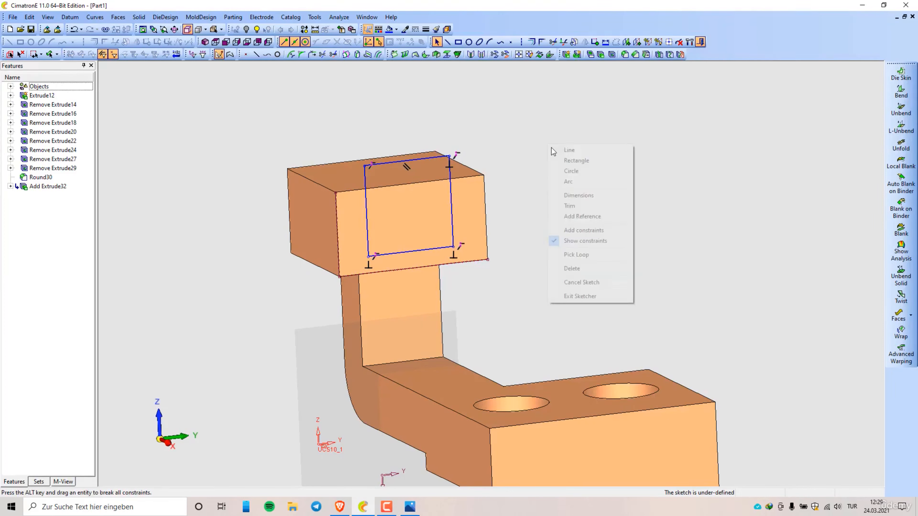
left_click(578, 195)
left_click(429, 248)
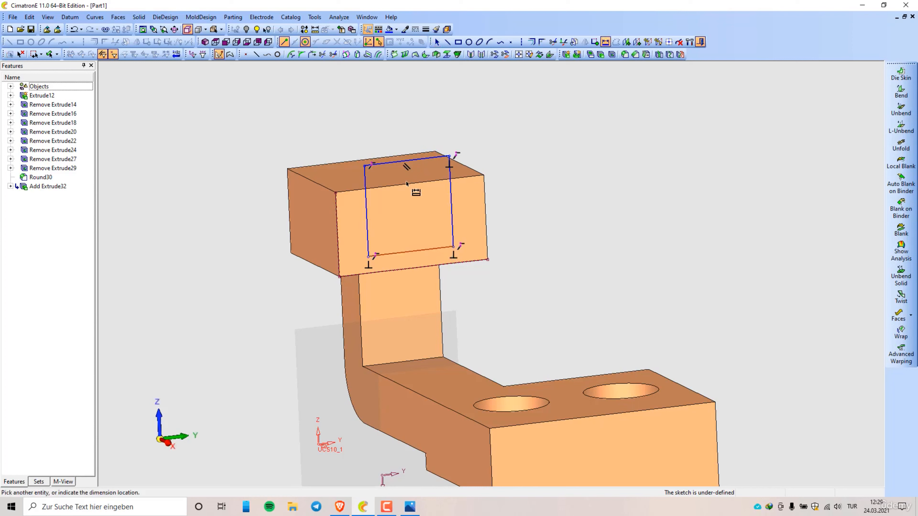
left_click(330, 193)
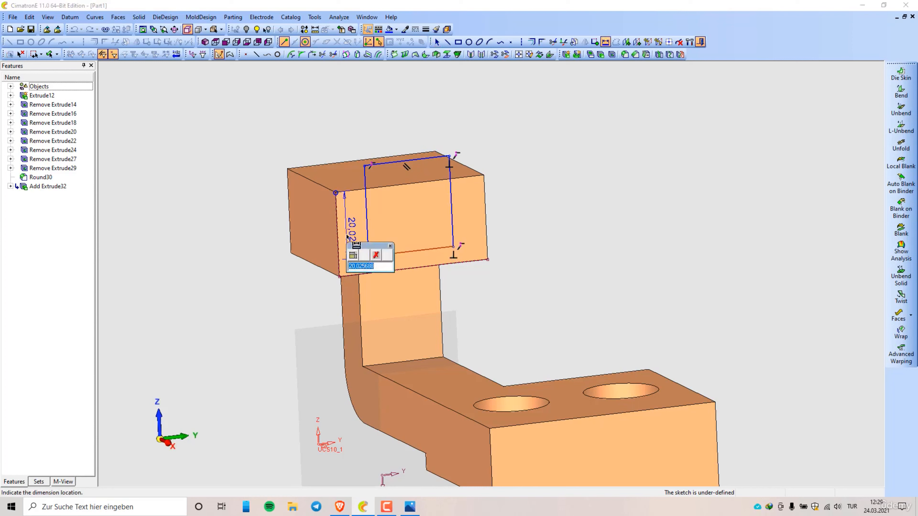
type("15")
key("Return")
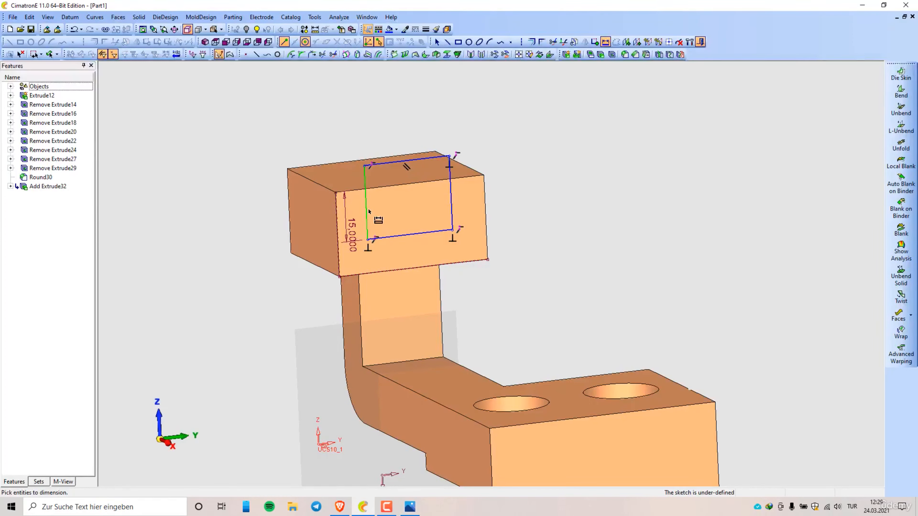
left_click(366, 217)
left_click(335, 198)
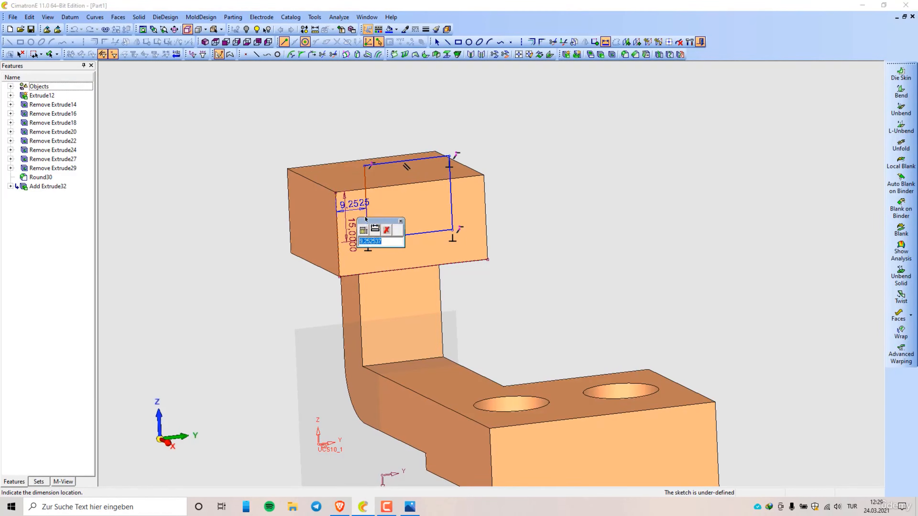
type("8")
key("Return")
Step: Dimension the rectangle's width as 30 mm and finish the sketch
left_click(402, 161)
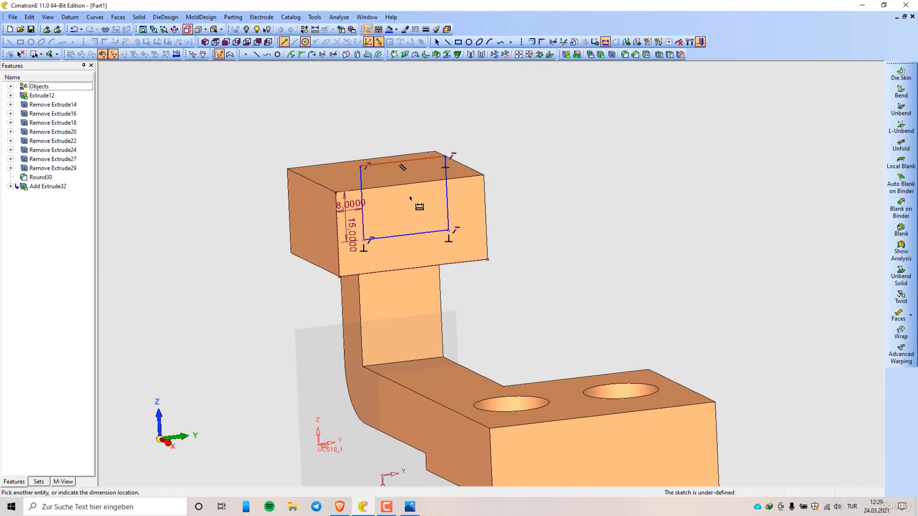
left_click(410, 198)
key("Return")
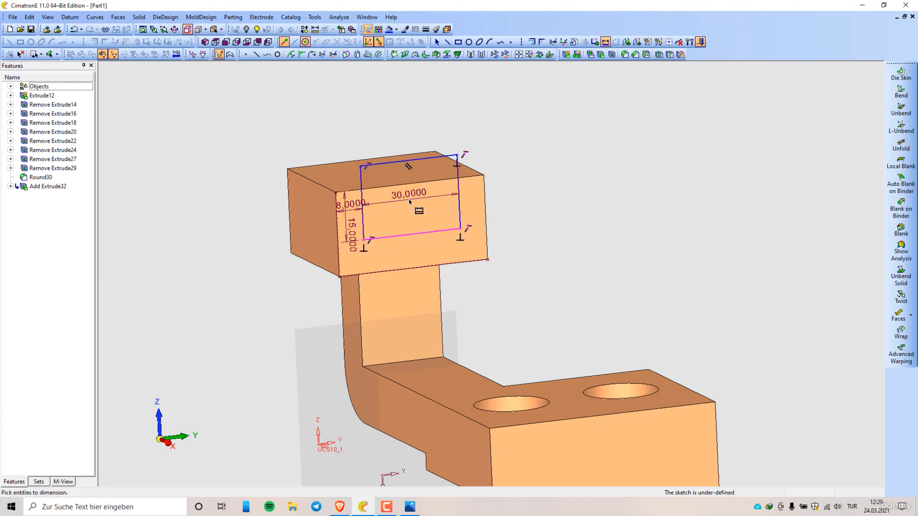
right_click(557, 169)
left_click(593, 318)
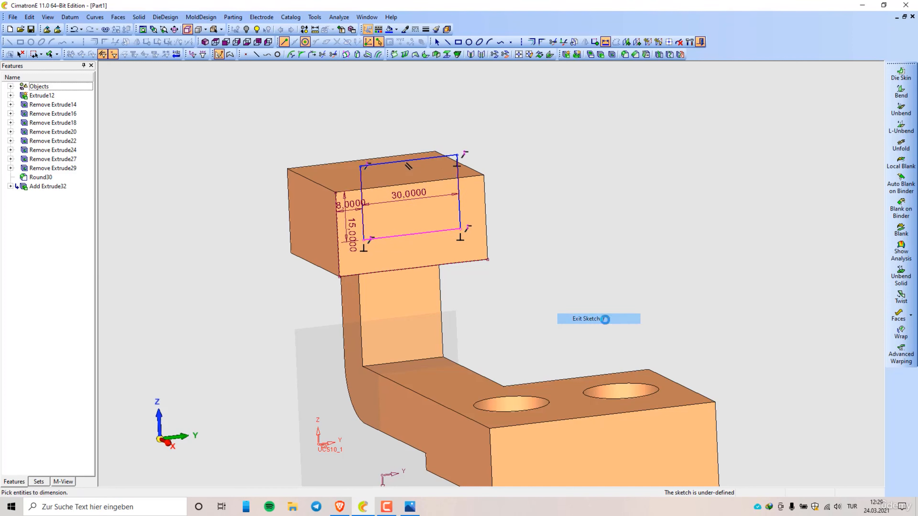
right_click(575, 171)
left_click(607, 198)
right_click(558, 163)
left_click(616, 226)
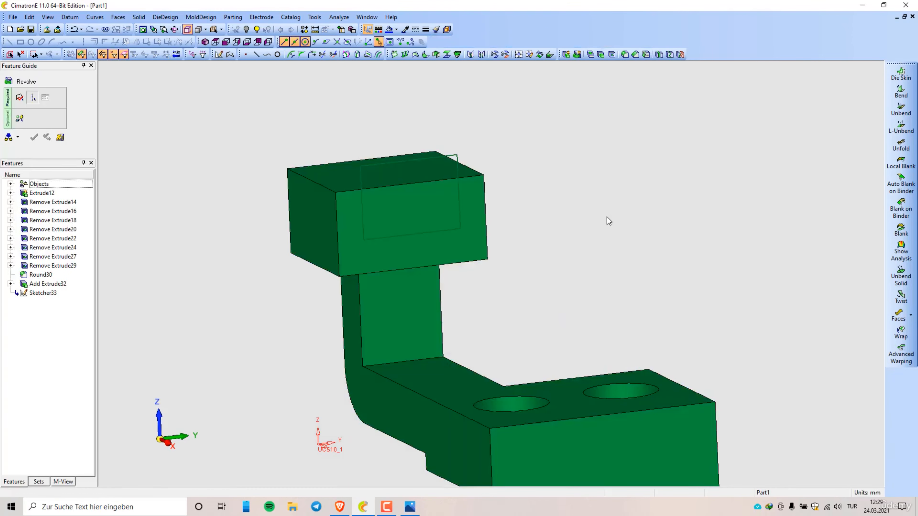
right_click(577, 169)
Step: Remove Extrude the rectangle 100 mm through the top block, reversing the direction into the block, to cut an open channel
left_click(486, 170)
left_click(457, 158)
right_click(548, 155)
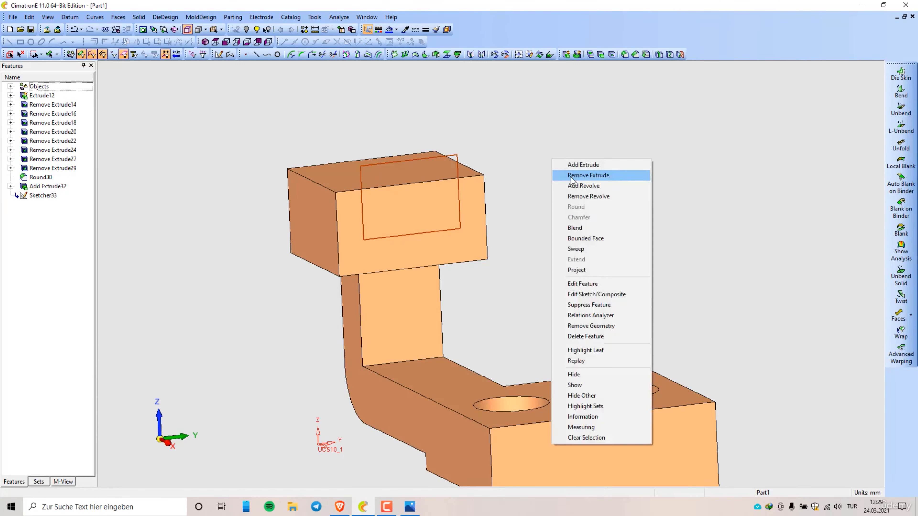
left_click(558, 175)
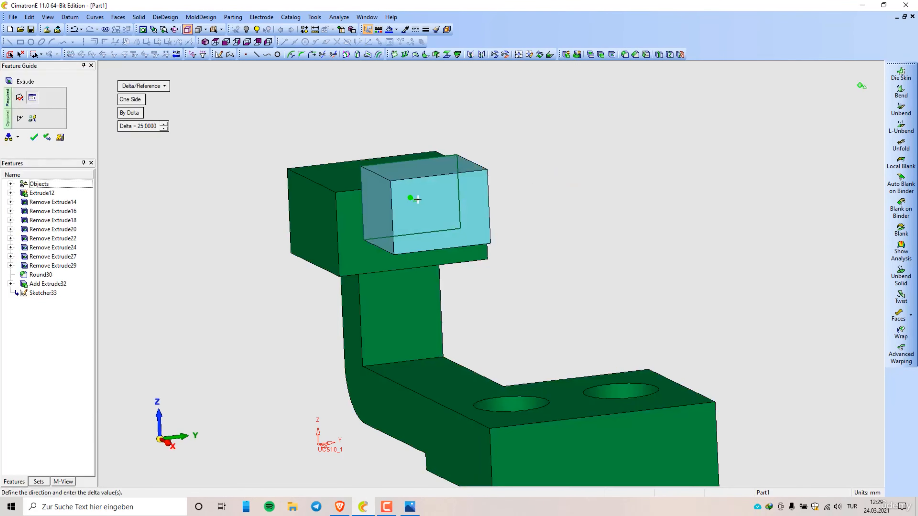
left_click(417, 199)
left_click(139, 127)
type("100")
key("Return")
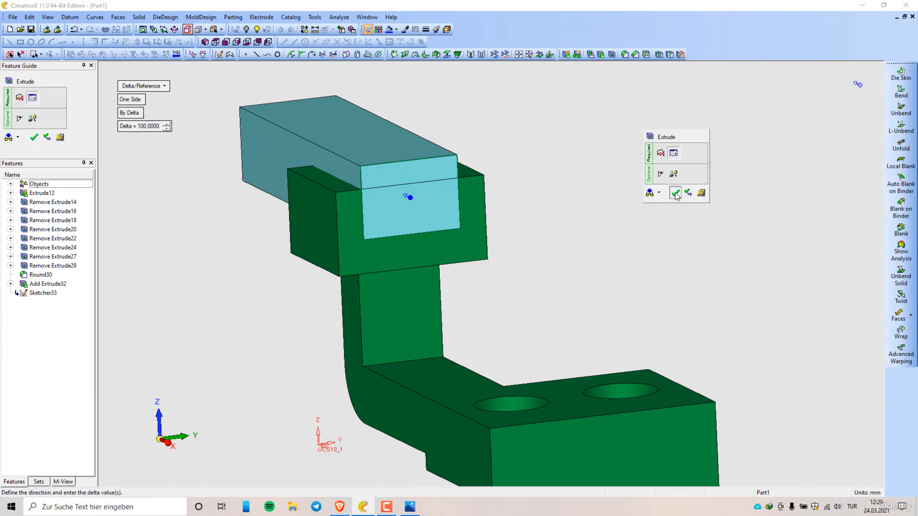
left_click(675, 194)
middle_click_drag(506, 297, 611, 357)
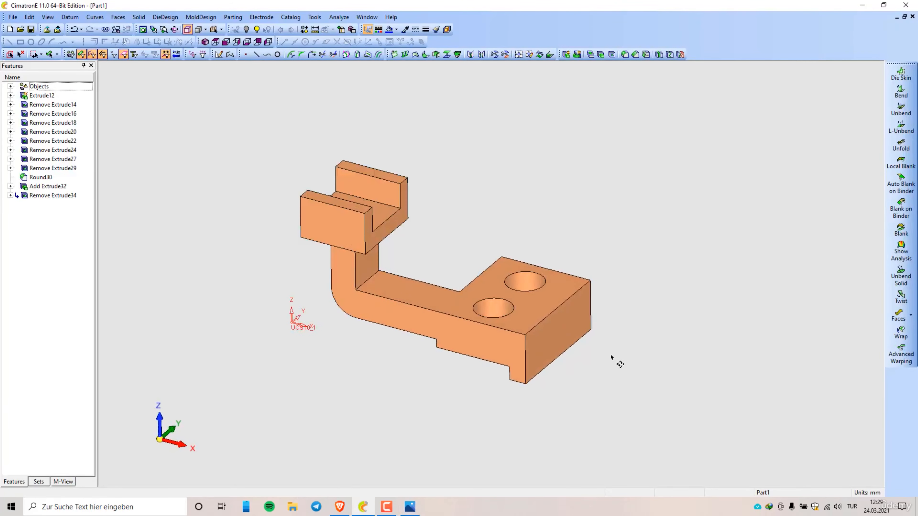
scroll(341, 239, "up", 3)
left_click_drag(429, 344, 428, 343, "ctrl")
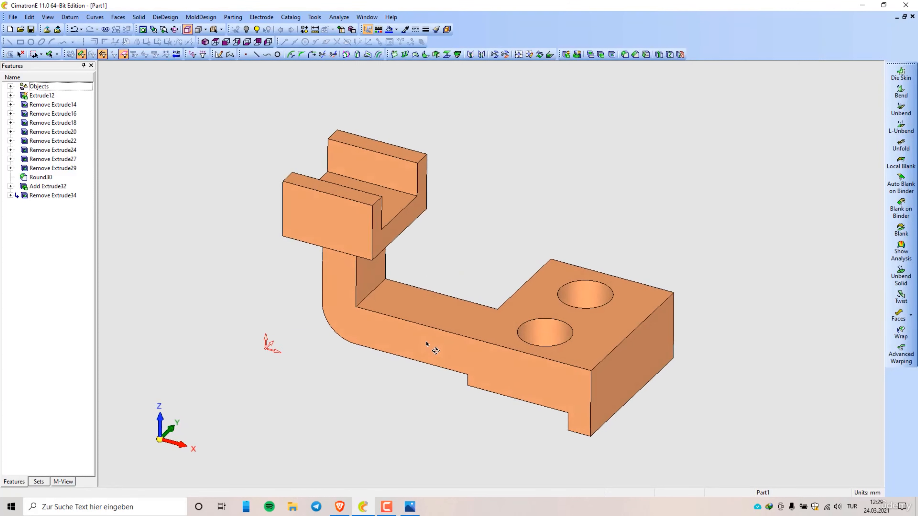